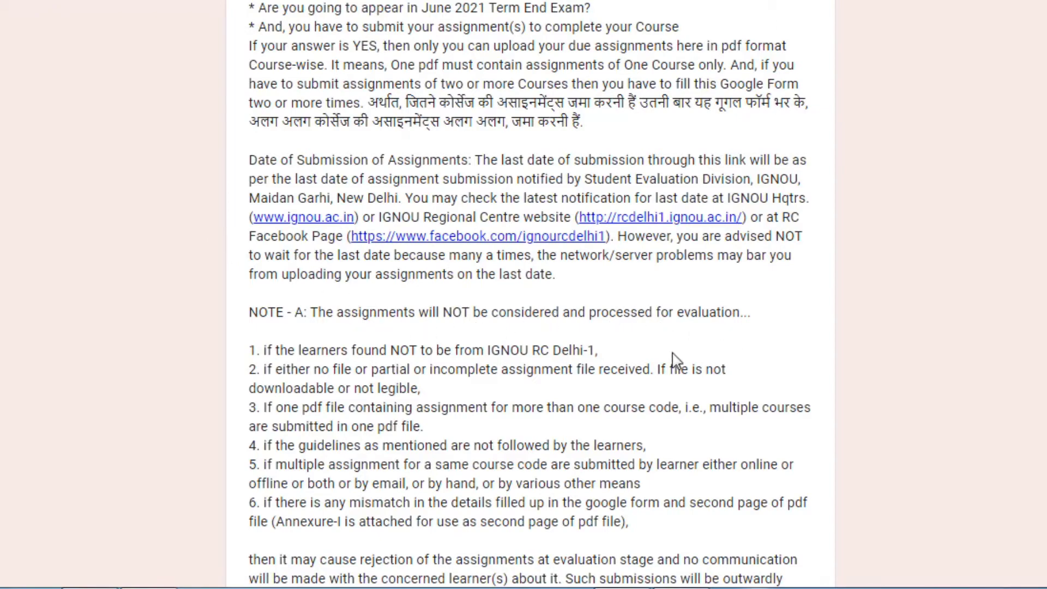
{"action": "scroll", "coordinate": [510, 367], "scroll_direction": "down", "scroll_amount": 3}
{"action": "scroll", "coordinate": [509, 367], "scroll_direction": "down", "scroll_amount": 5}
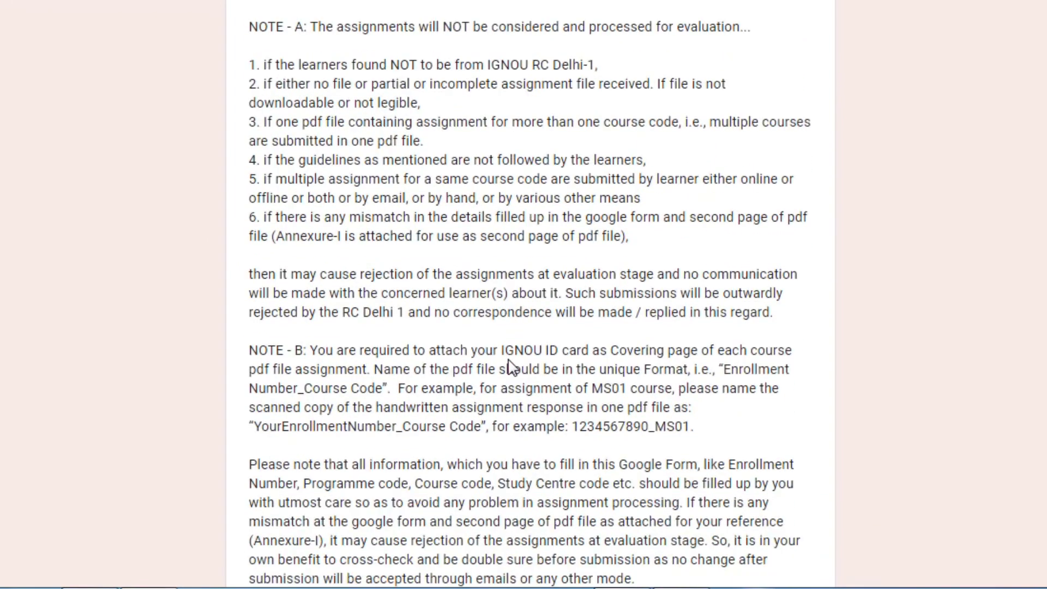
{"action": "scroll", "coordinate": [510, 358], "scroll_direction": "down", "scroll_amount": 8}
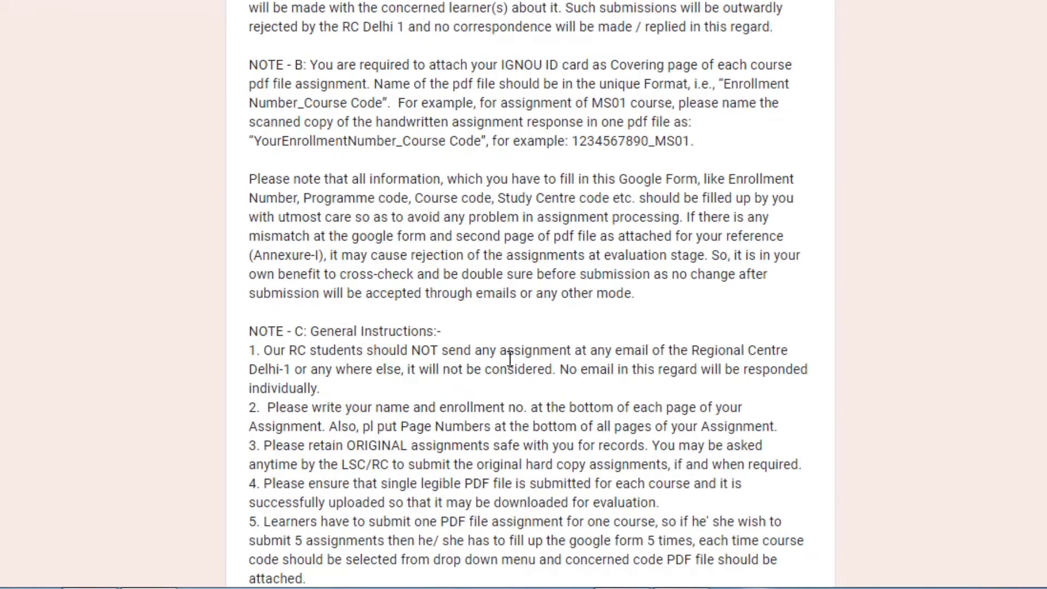
{"action": "scroll", "coordinate": [510, 359], "scroll_direction": "down", "scroll_amount": 6}
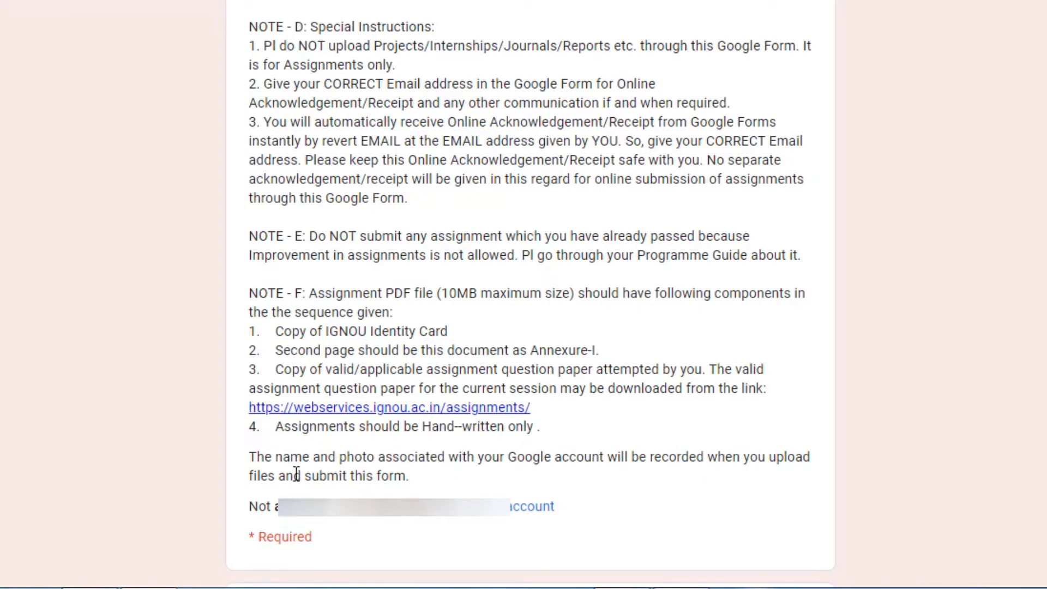
{"action": "scroll", "coordinate": [322, 476], "scroll_direction": "down", "scroll_amount": 2}
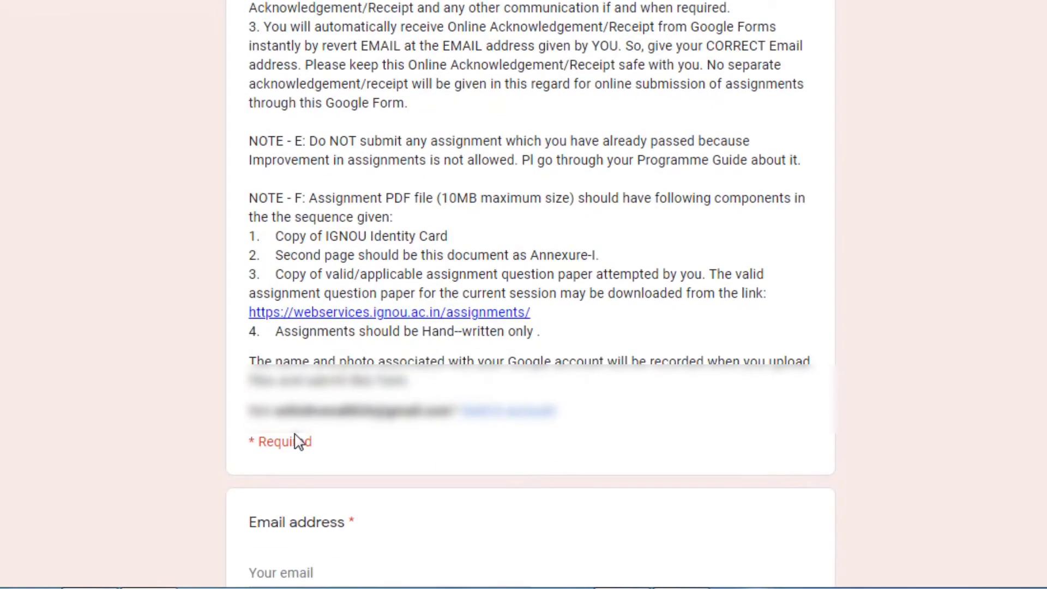
{"action": "scroll", "coordinate": [298, 441], "scroll_direction": "down", "scroll_amount": 3}
Enter the user's e-mail address in the Email address field, then scroll past Annexure-I and the Special Notes
{"action": "left_click", "coordinate": [286, 385]}
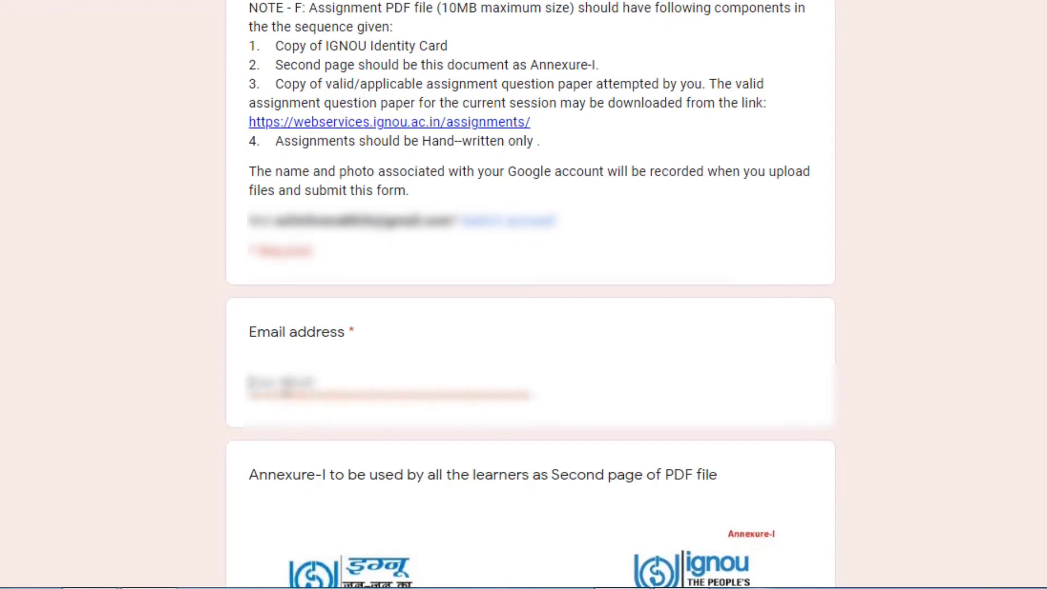
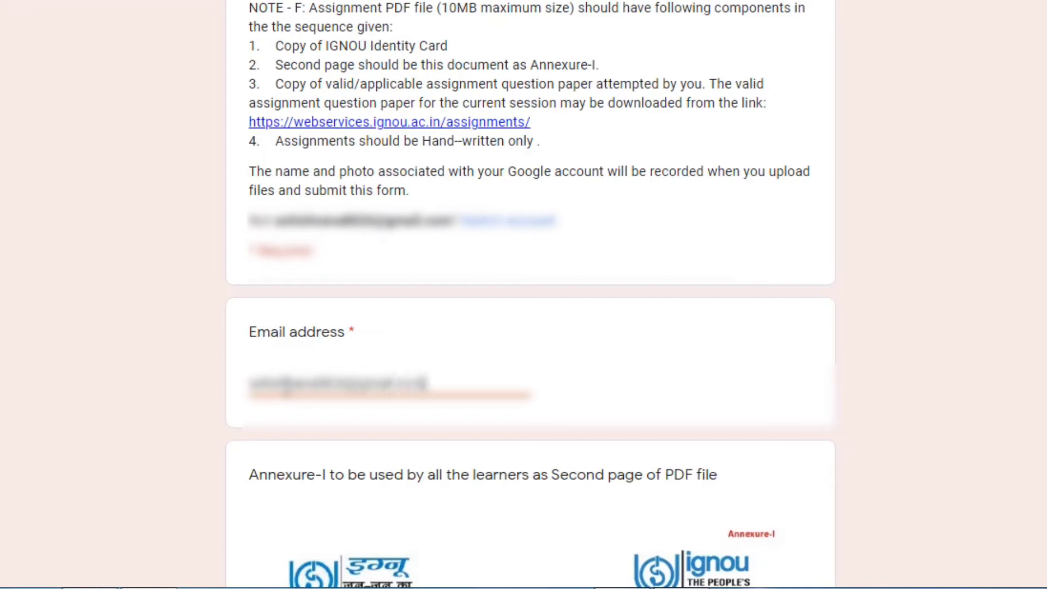
{"action": "scroll", "coordinate": [367, 427], "scroll_direction": "down", "scroll_amount": 7}
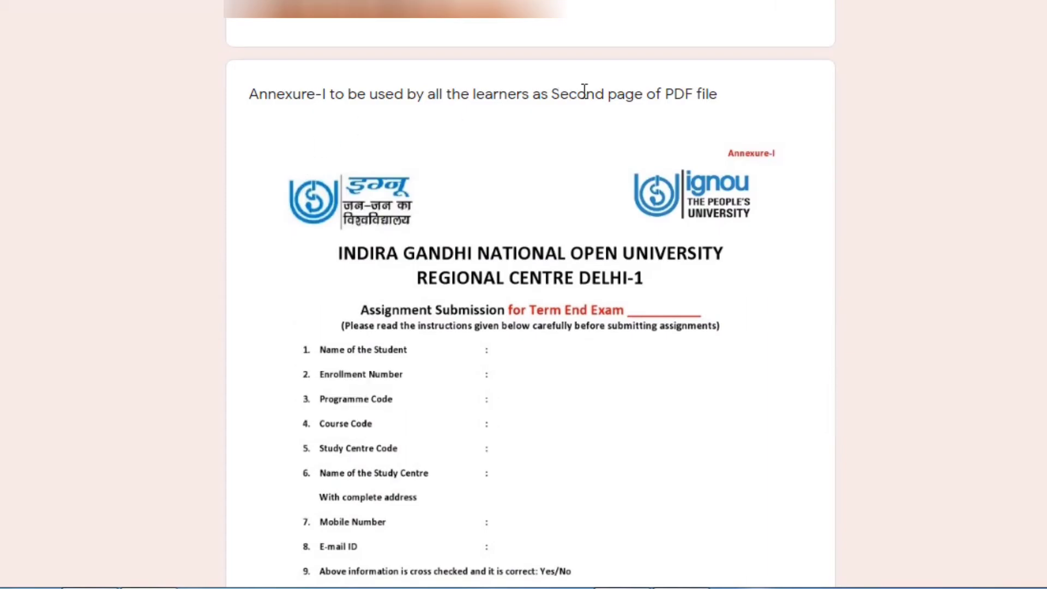
{"action": "scroll", "coordinate": [524, 284], "scroll_direction": "down", "scroll_amount": 10}
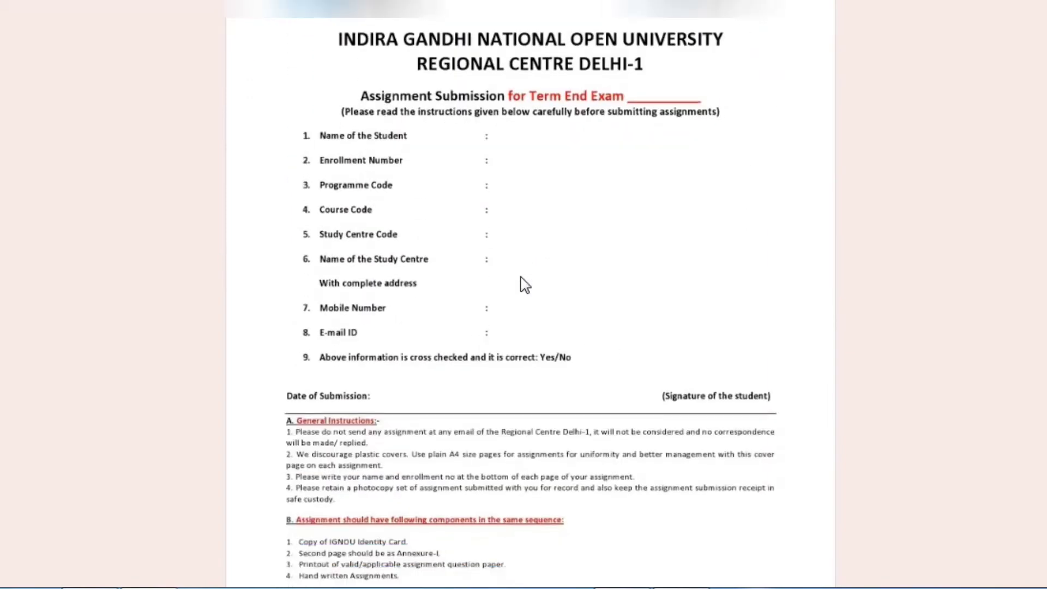
{"action": "scroll", "coordinate": [525, 284], "scroll_direction": "down", "scroll_amount": 5}
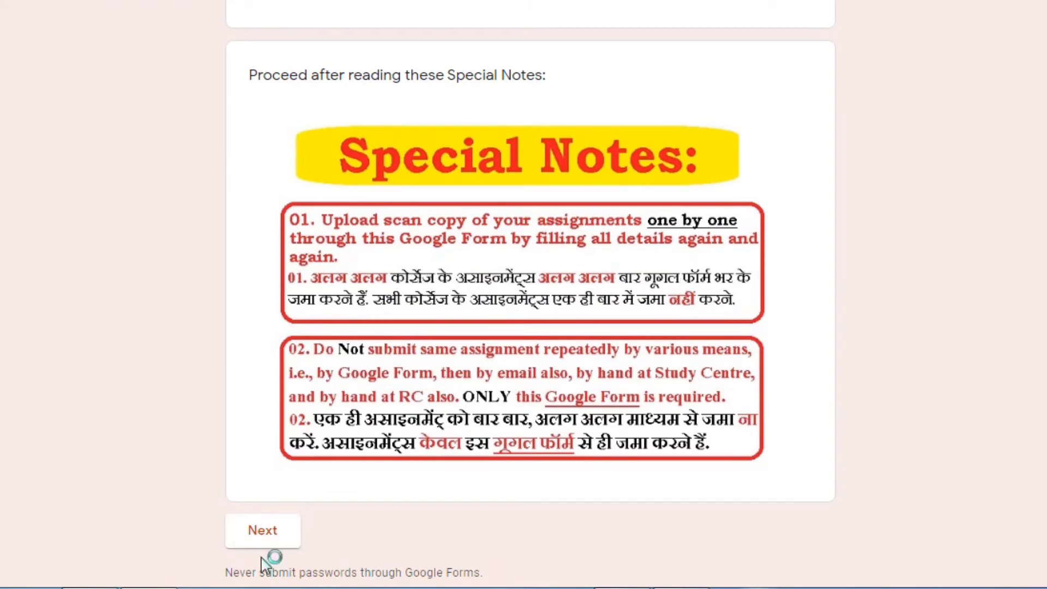
Advance to the Learner Details section and enter the learner's mobile number
{"action": "left_click", "coordinate": [263, 541]}
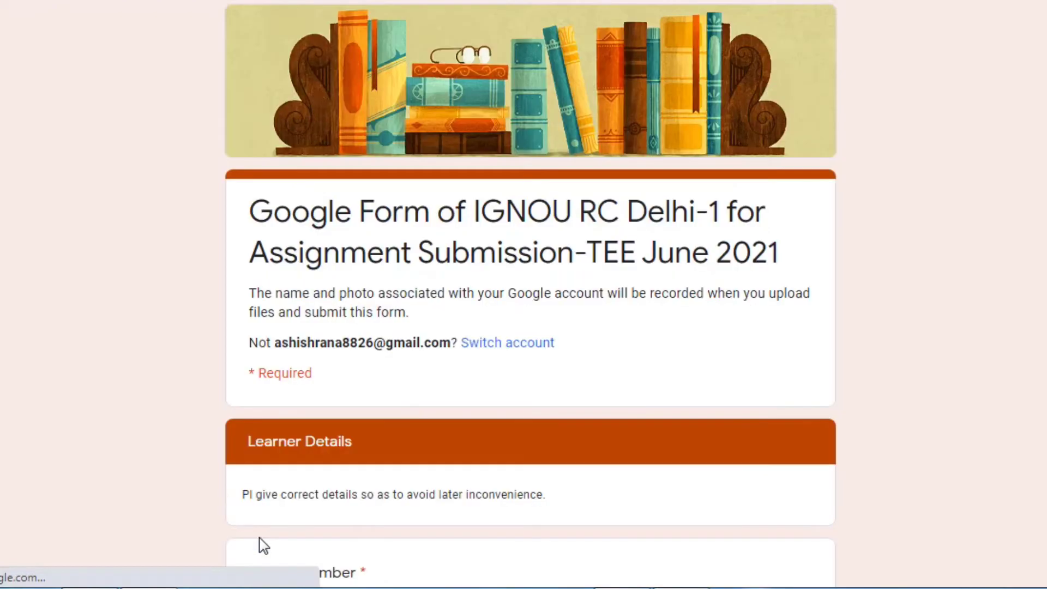
{"action": "scroll", "coordinate": [373, 375], "scroll_direction": "down", "scroll_amount": 3}
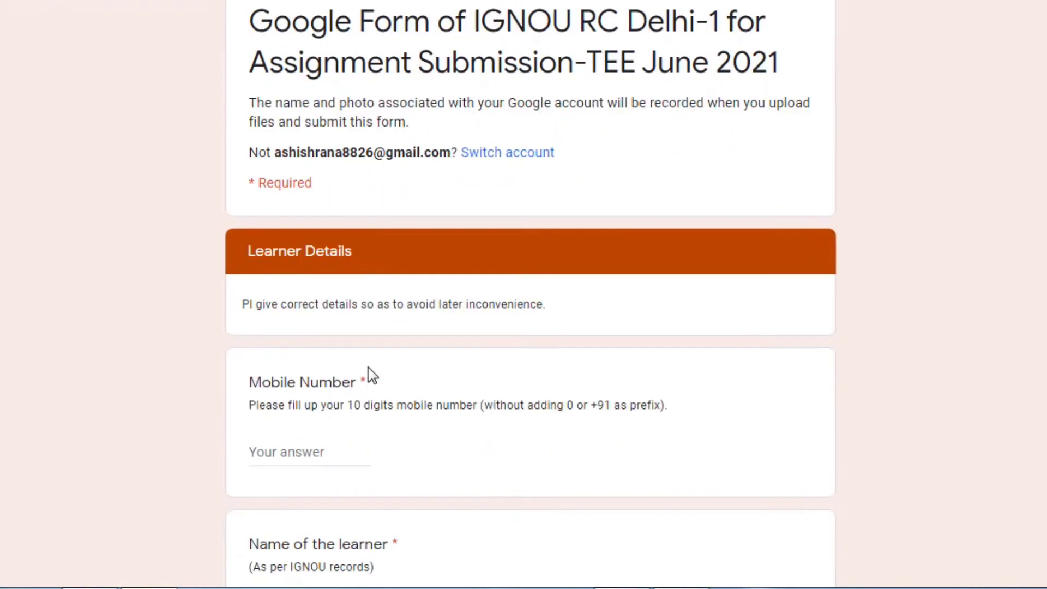
{"action": "left_click", "coordinate": [277, 453]}
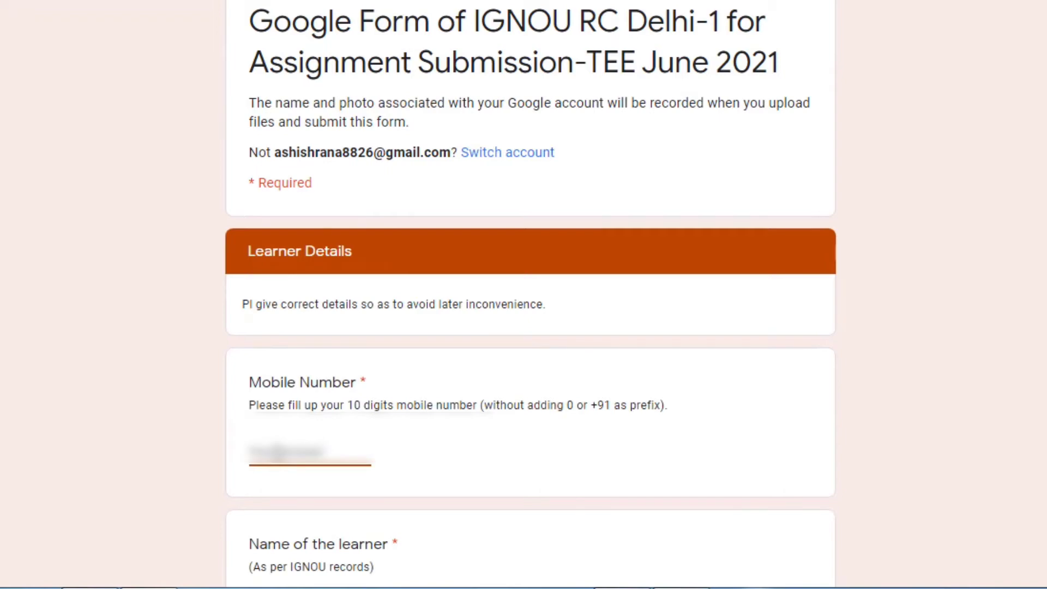
{"action": "type", "text": "9876543210"}
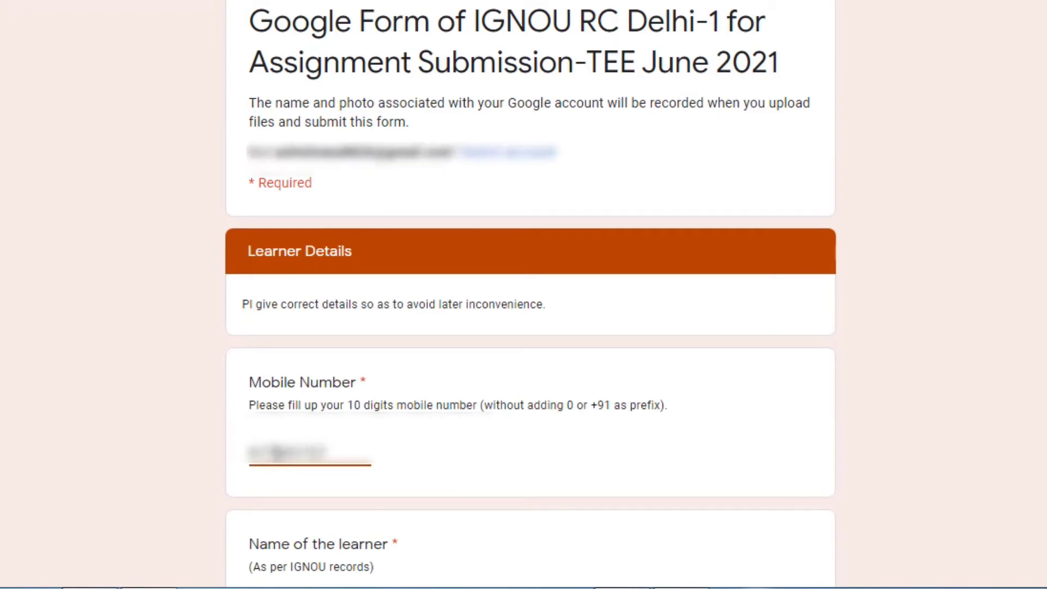
{"action": "scroll", "coordinate": [277, 452], "scroll_direction": "down", "scroll_amount": 5}
Fill in the learner's name and enrollment number, scrolling down to the LSC Code question
{"action": "left_click", "coordinate": [283, 326]}
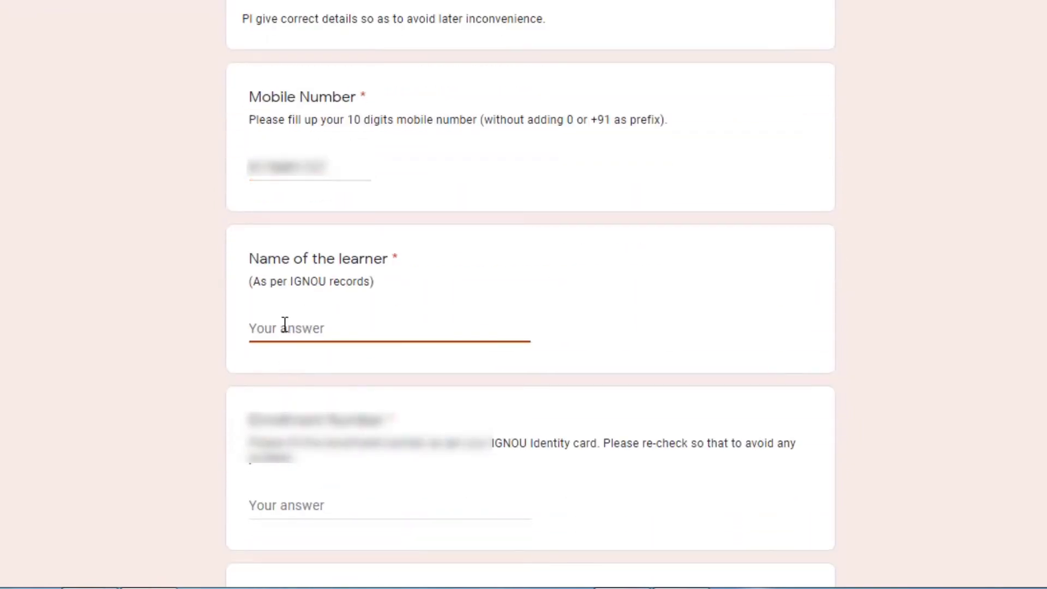
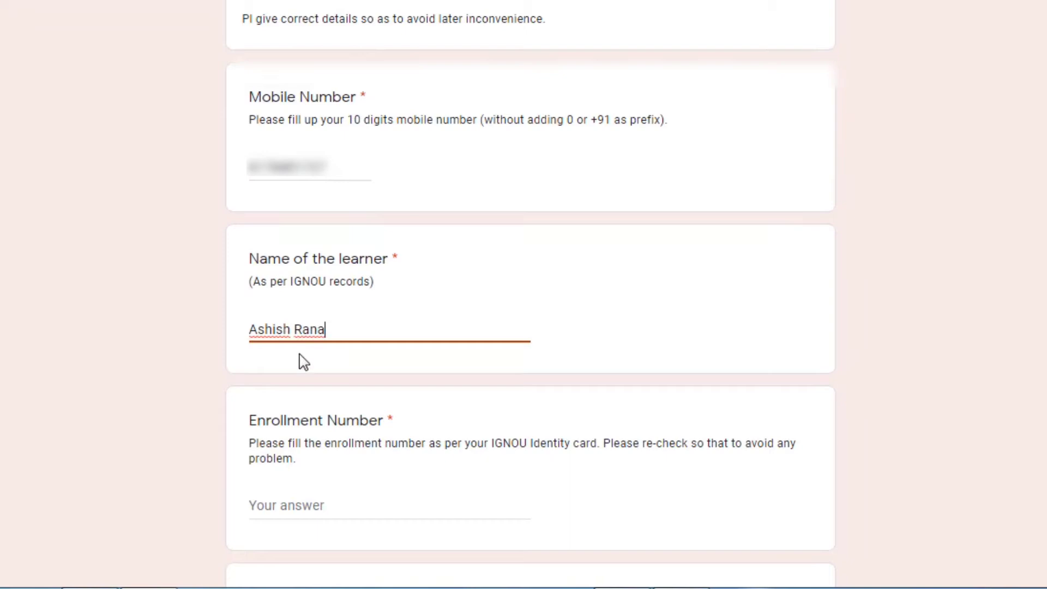
{"action": "scroll", "coordinate": [299, 362], "scroll_direction": "down", "scroll_amount": 2}
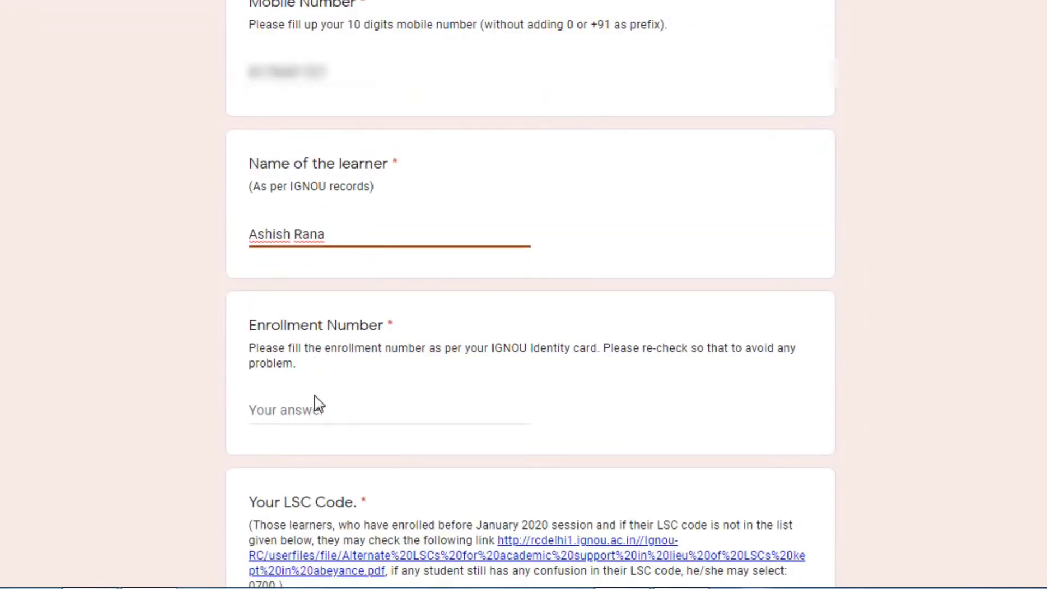
{"action": "left_click", "coordinate": [322, 414]}
{"action": "type", "text": "2"}
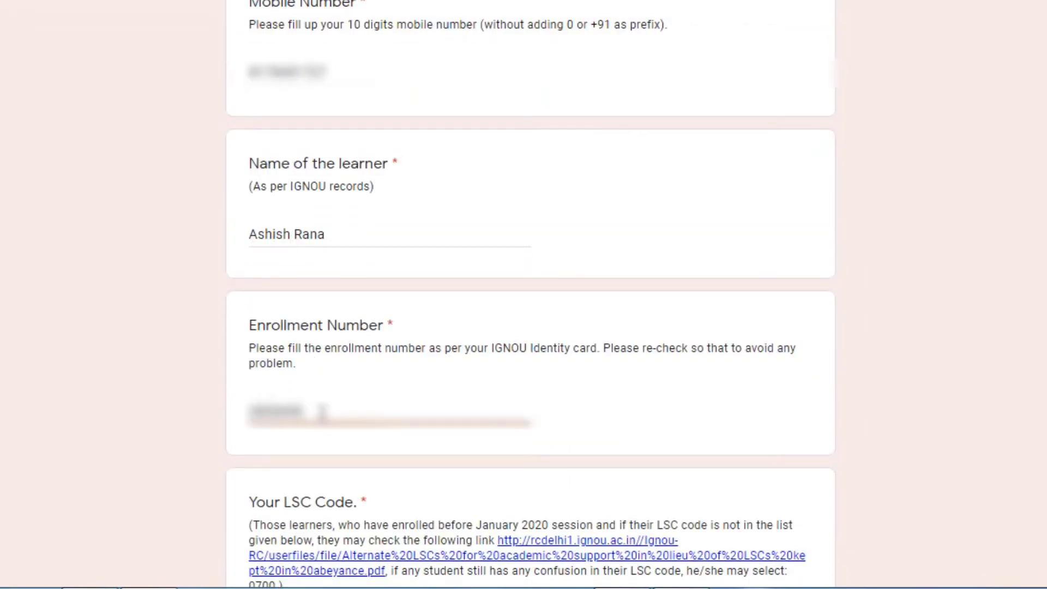
{"action": "type", "text": "0"}
{"action": "scroll", "coordinate": [322, 414], "scroll_direction": "down", "scroll_amount": 4}
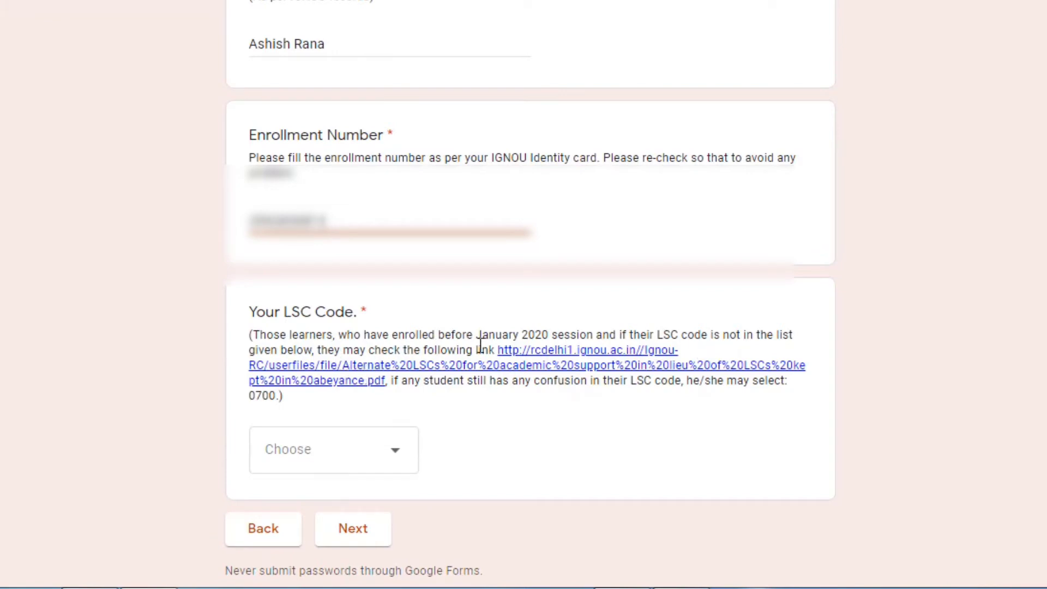
Review pages 2–3 of the alternate LSC PDF, then return to the form's LSC Code question
{"action": "left_click", "coordinate": [587, 367]}
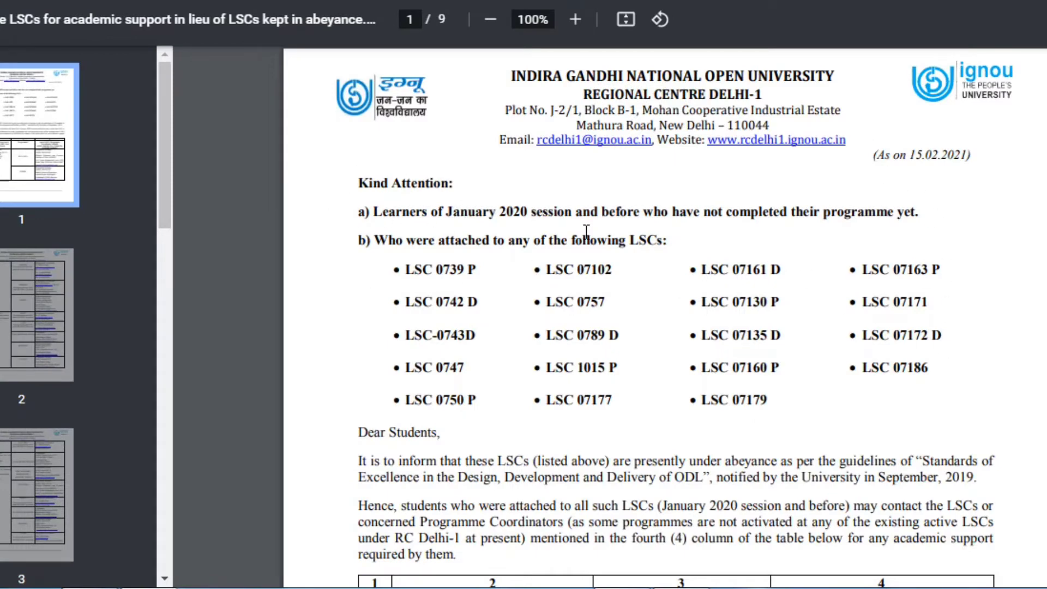
{"action": "scroll", "coordinate": [586, 232], "scroll_direction": "down", "scroll_amount": 4}
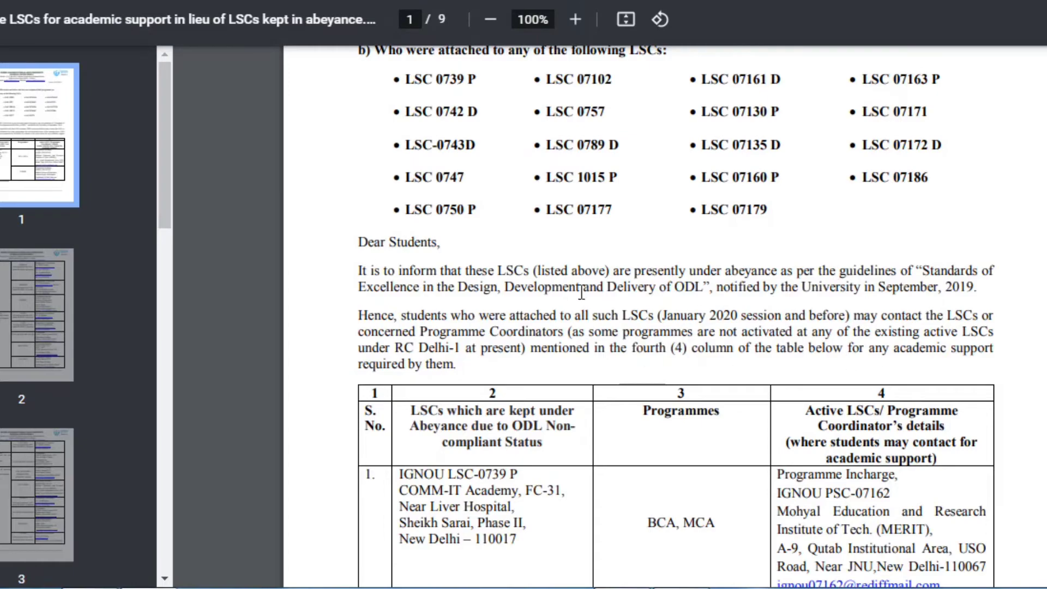
{"action": "scroll", "coordinate": [371, 255], "scroll_direction": "down", "scroll_amount": 5}
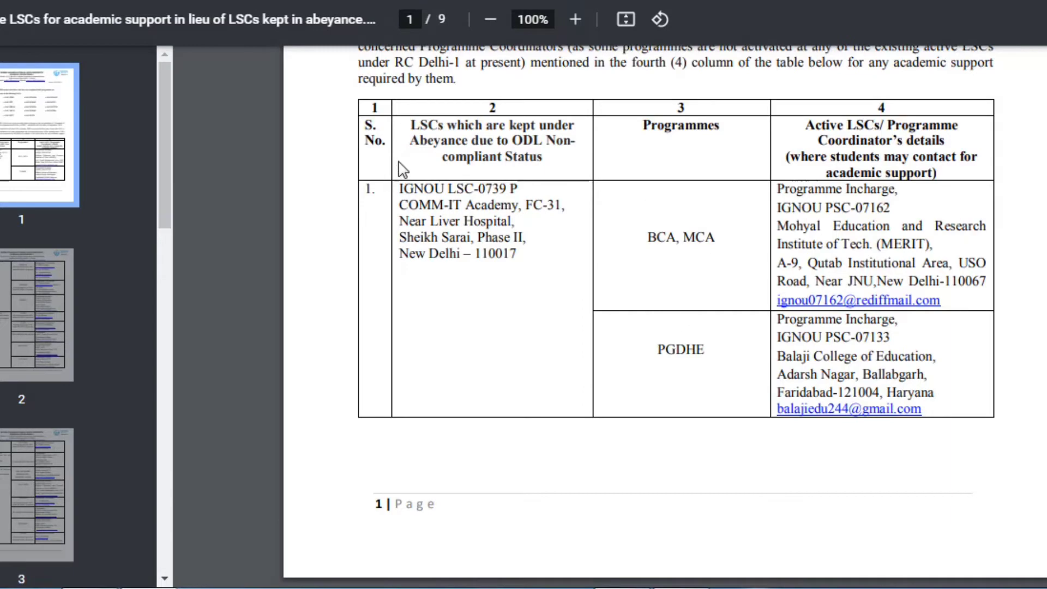
{"action": "scroll", "coordinate": [658, 243], "scroll_direction": "down", "scroll_amount": 10}
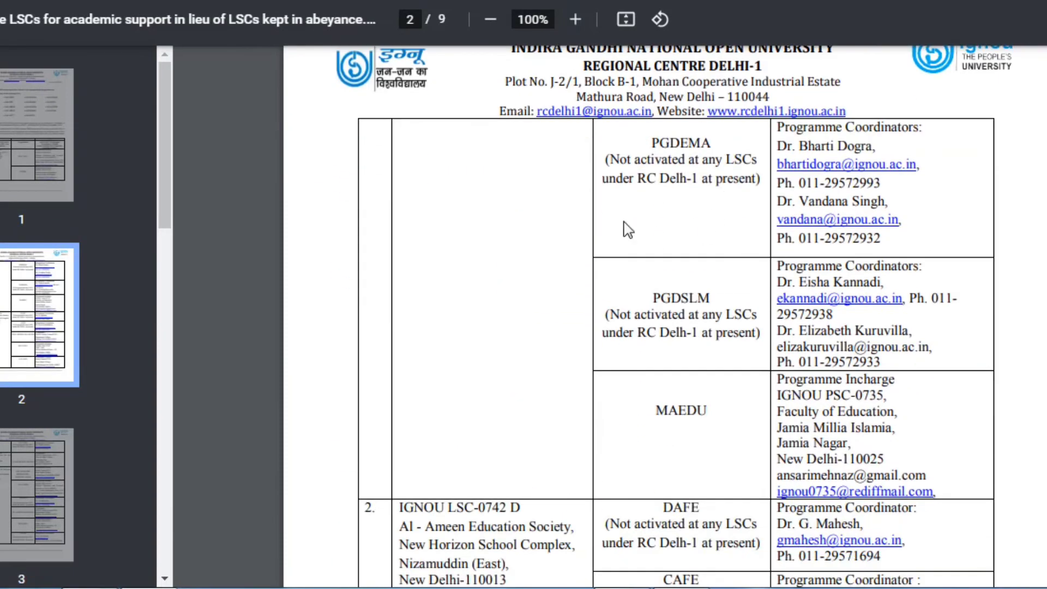
{"action": "scroll", "coordinate": [730, 371], "scroll_direction": "down", "scroll_amount": 7}
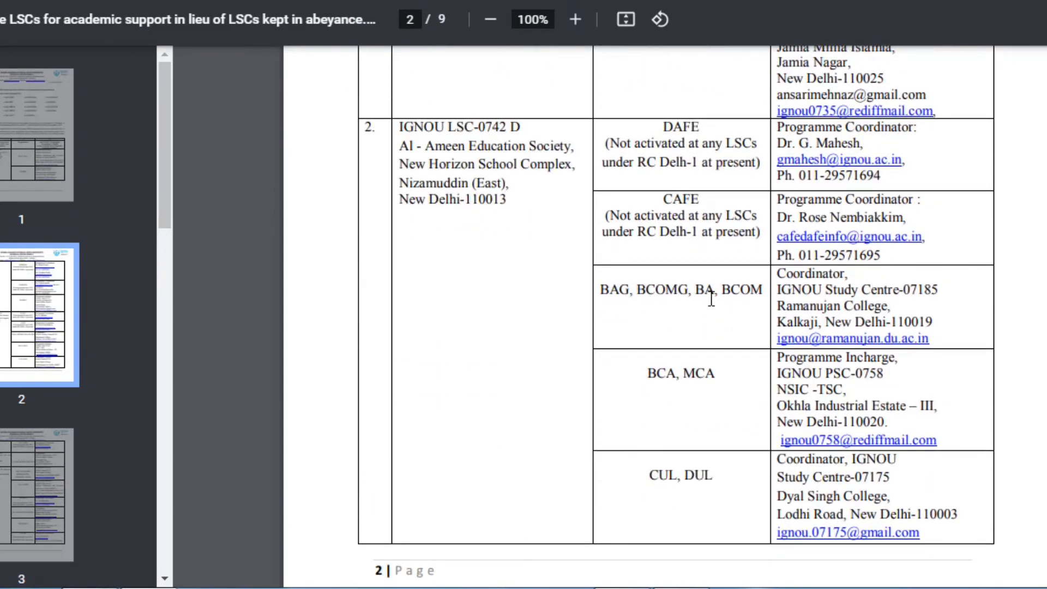
{"action": "scroll", "coordinate": [627, 360], "scroll_direction": "down", "scroll_amount": 12}
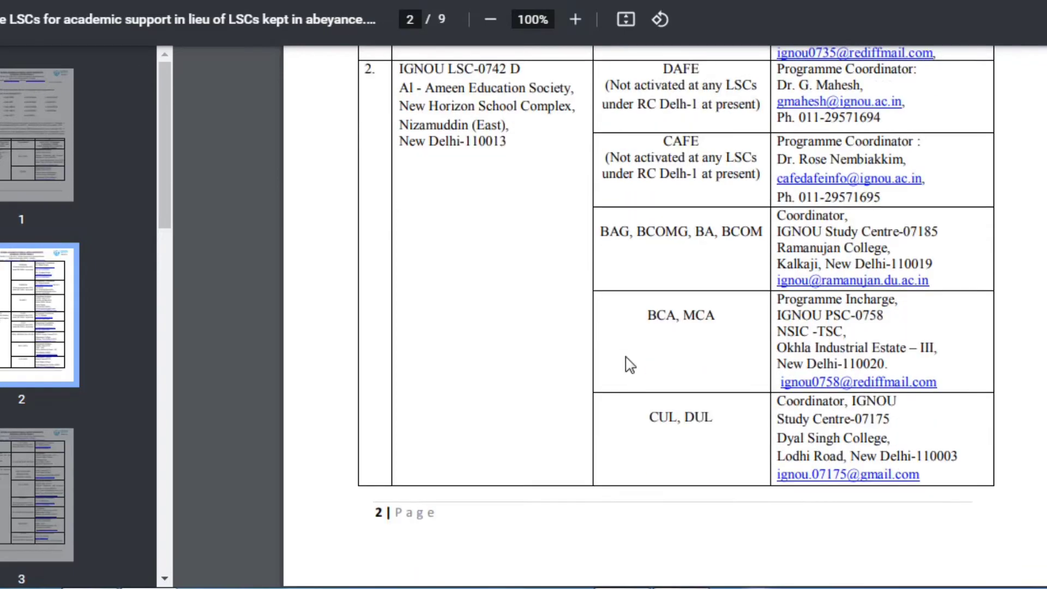
{"action": "scroll", "coordinate": [629, 364], "scroll_direction": "down", "scroll_amount": 5}
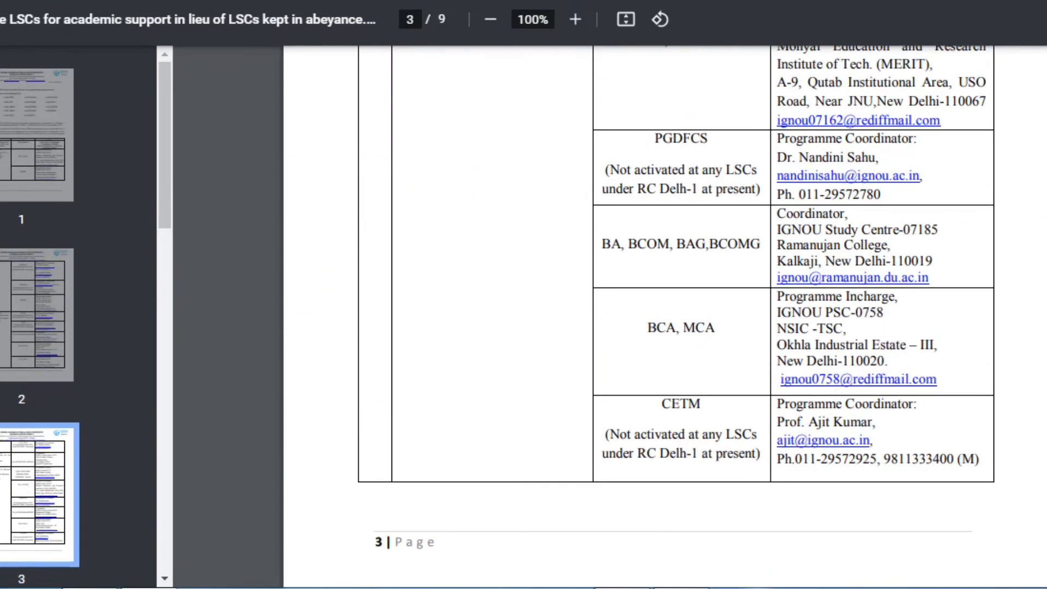
{"action": "left_click", "coordinate": [33, 1]}
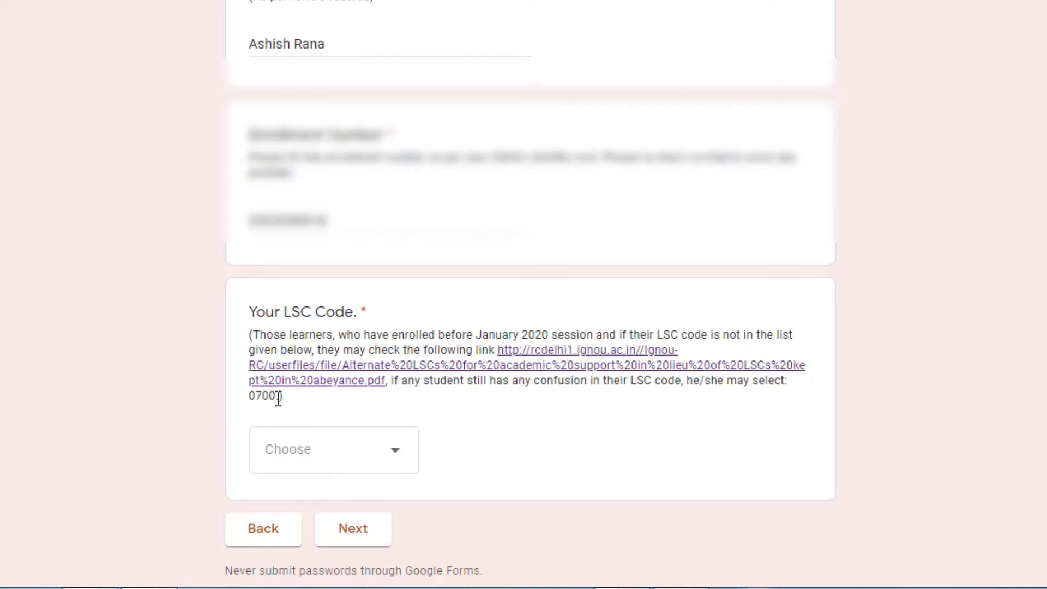
Select 0700 from the LSC Code dropdown
{"action": "left_click", "coordinate": [394, 472]}
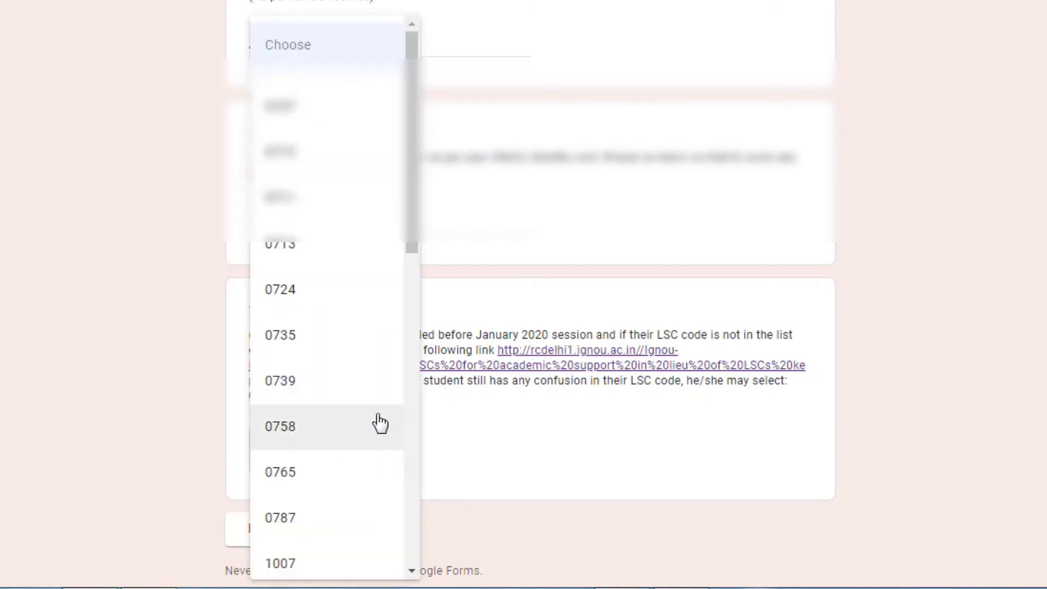
{"action": "scroll", "coordinate": [376, 423], "scroll_direction": "down", "scroll_amount": 10}
{"action": "scroll", "coordinate": [378, 422], "scroll_direction": "down", "scroll_amount": 4}
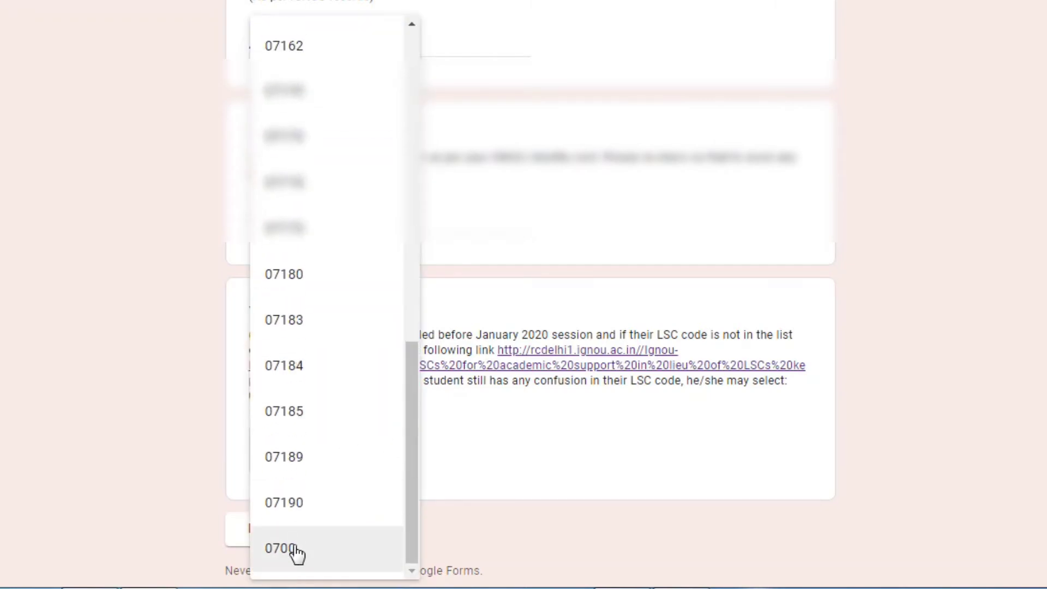
{"action": "left_click", "coordinate": [297, 551]}
{"action": "scroll", "coordinate": [408, 368], "scroll_direction": "down", "scroll_amount": 2}
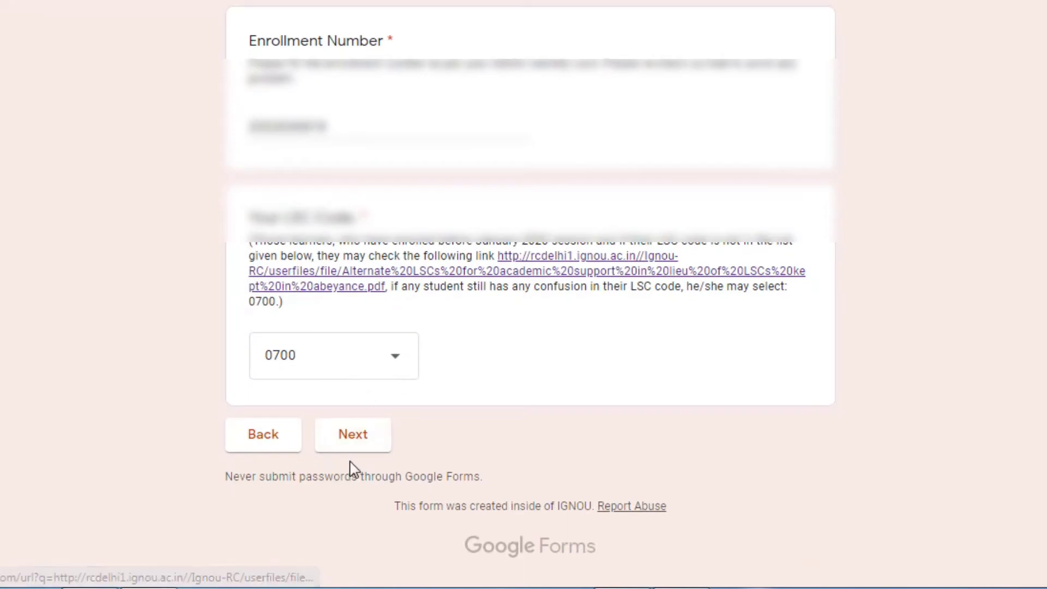
Go to the Programme and Course Details page and choose Bachelors as programme type
{"action": "left_click", "coordinate": [345, 447]}
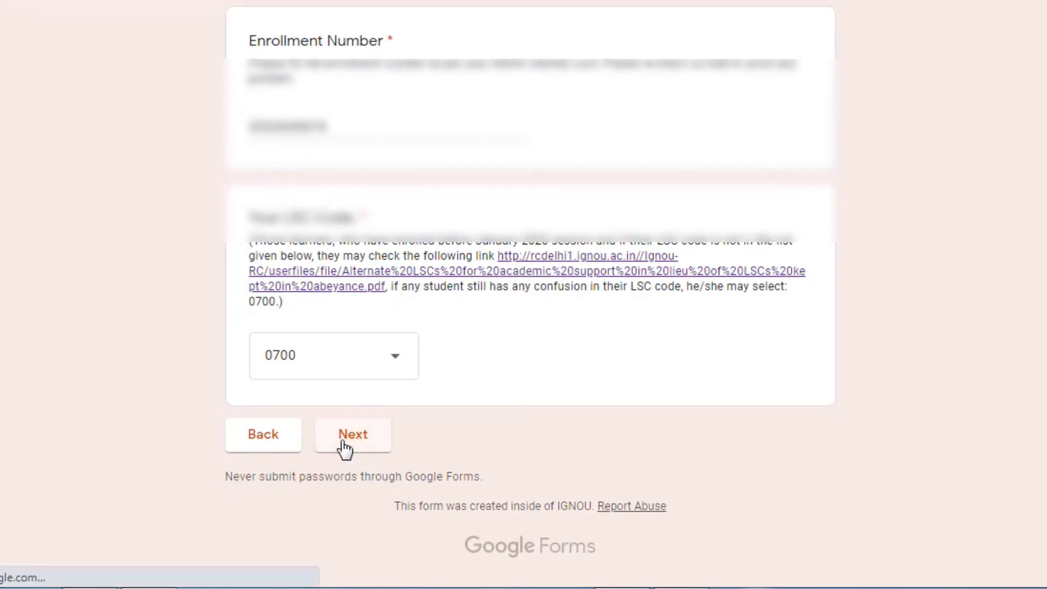
{"action": "scroll", "coordinate": [342, 381], "scroll_direction": "down", "scroll_amount": 5}
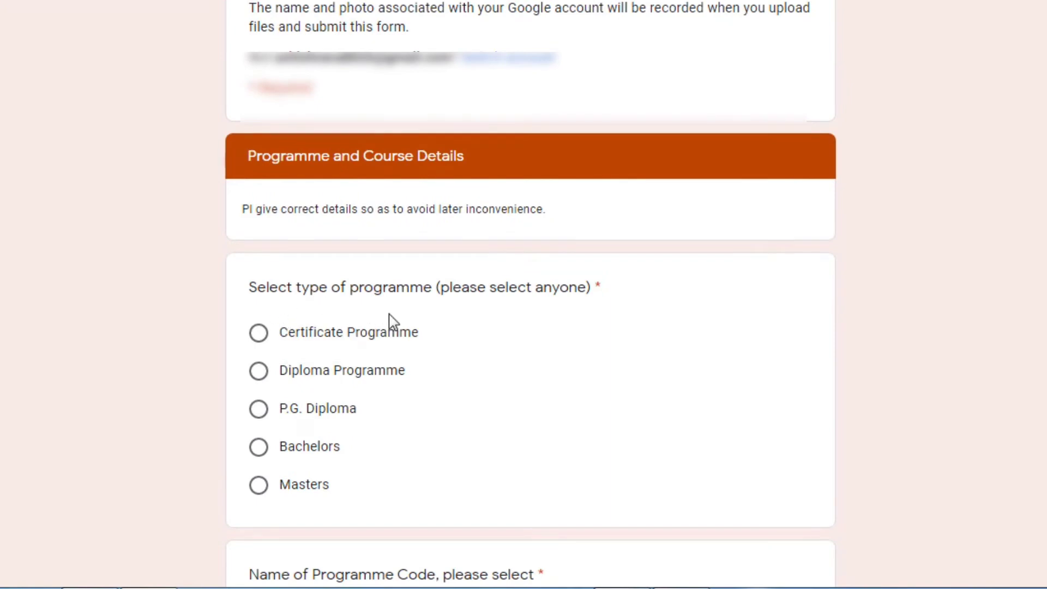
{"action": "left_click", "coordinate": [260, 448]}
{"action": "scroll", "coordinate": [380, 391], "scroll_direction": "down", "scroll_amount": 1}
{"action": "scroll", "coordinate": [379, 390], "scroll_direction": "down", "scroll_amount": 4}
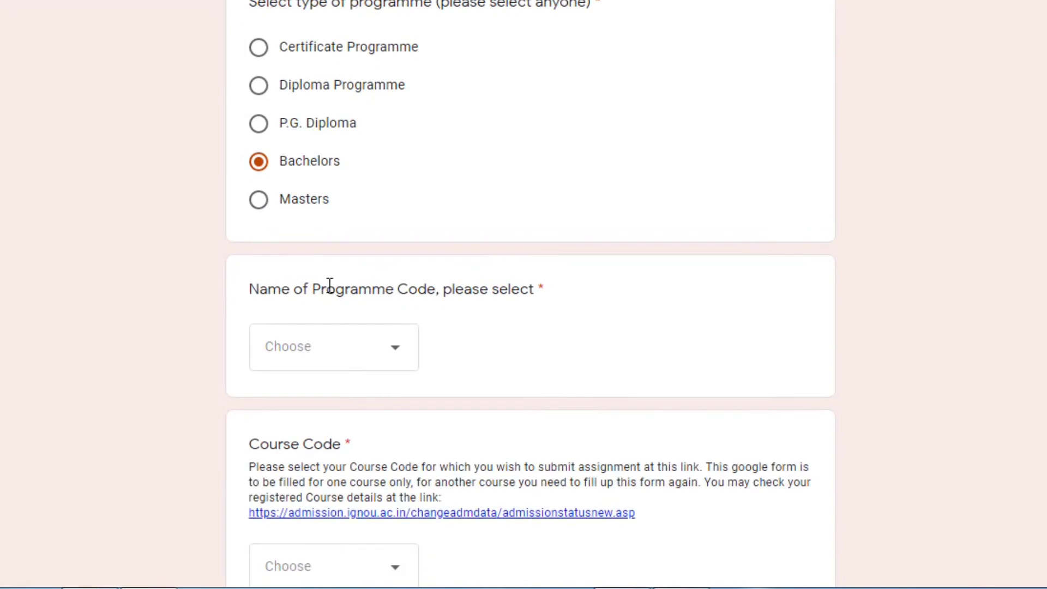
Set the Programme Code dropdown to BAG
{"action": "left_click", "coordinate": [396, 371]}
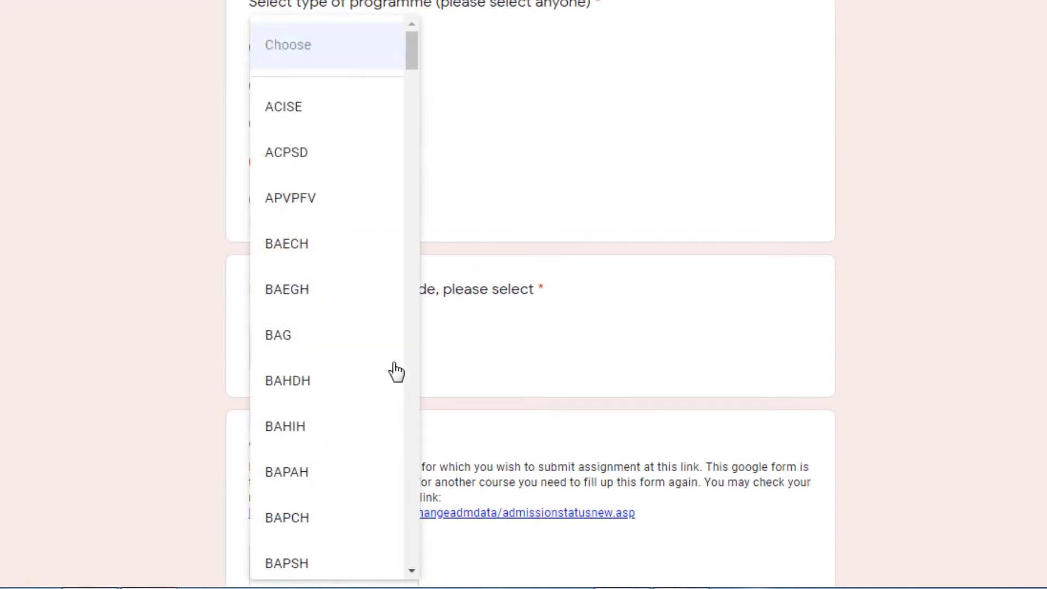
{"action": "left_click", "coordinate": [287, 337]}
{"action": "scroll", "coordinate": [616, 356], "scroll_direction": "down", "scroll_amount": 3}
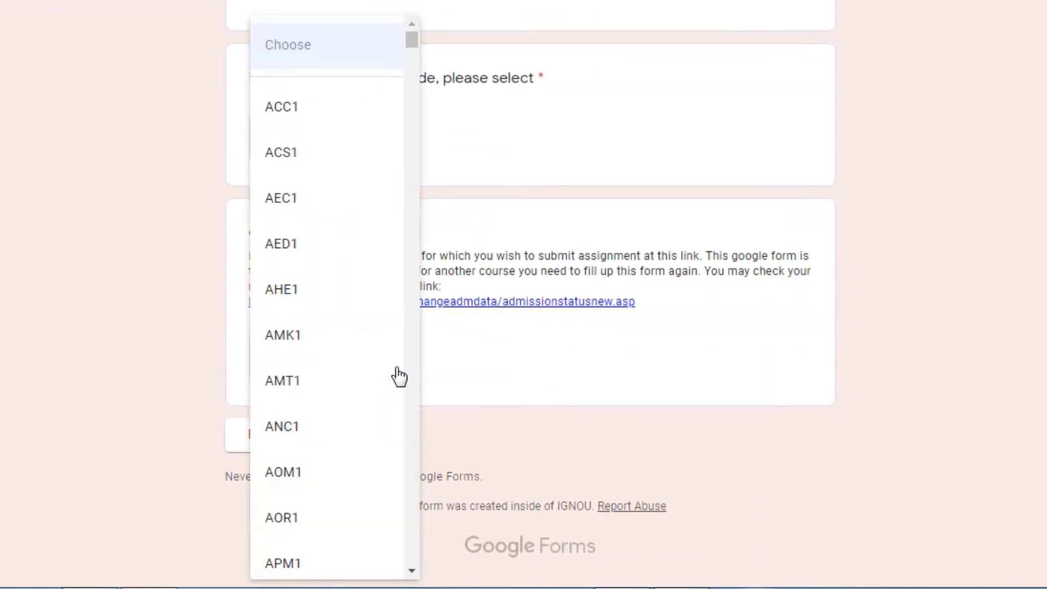
{"action": "left_click", "coordinate": [891, 399]}
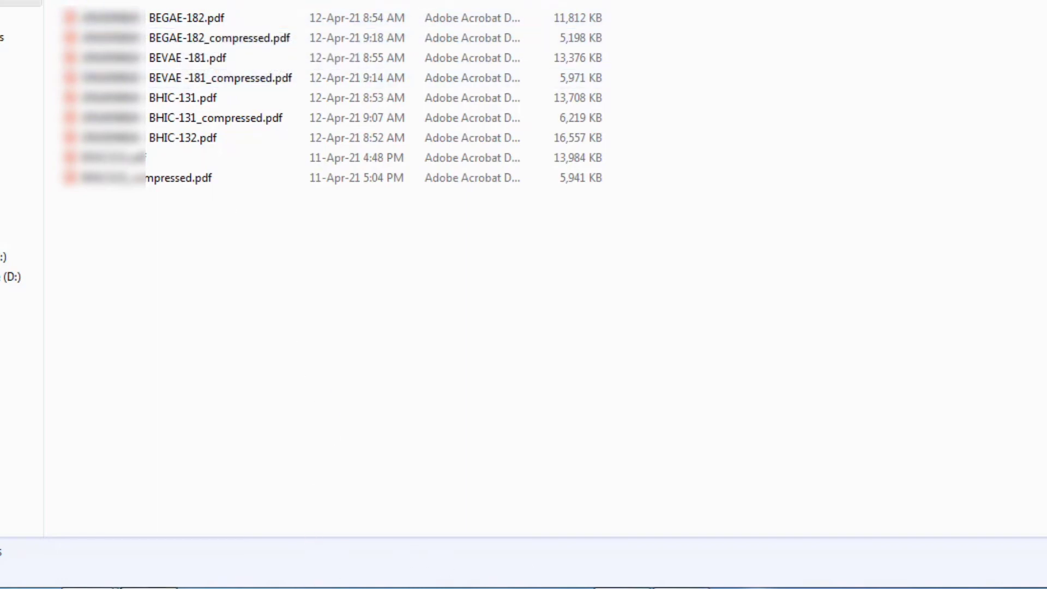
{"action": "left_click", "coordinate": [234, 578]}
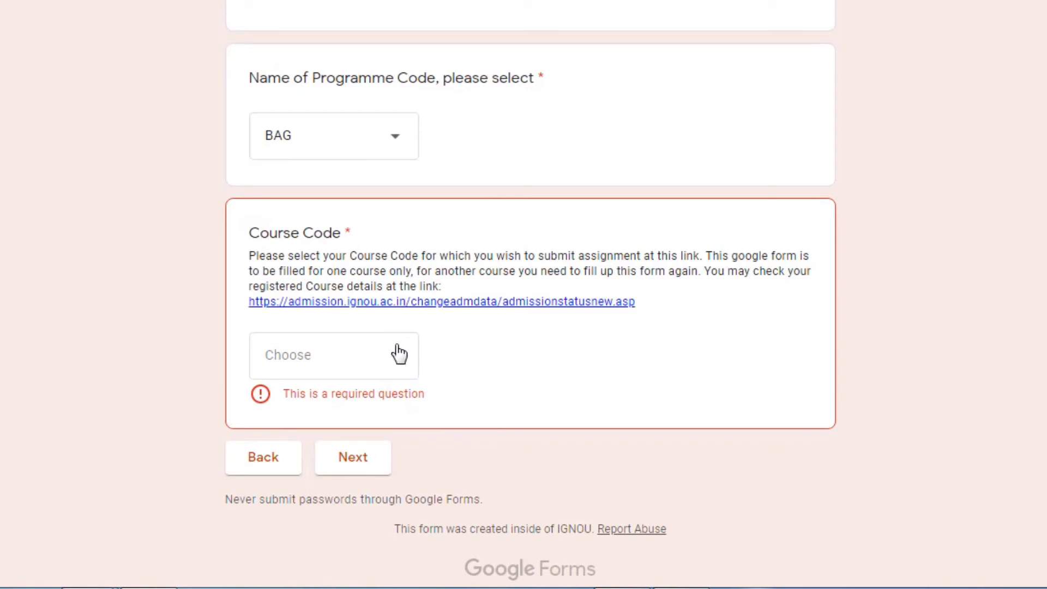
Scroll the Course Code list and select BEGAE182
{"action": "left_click", "coordinate": [395, 374]}
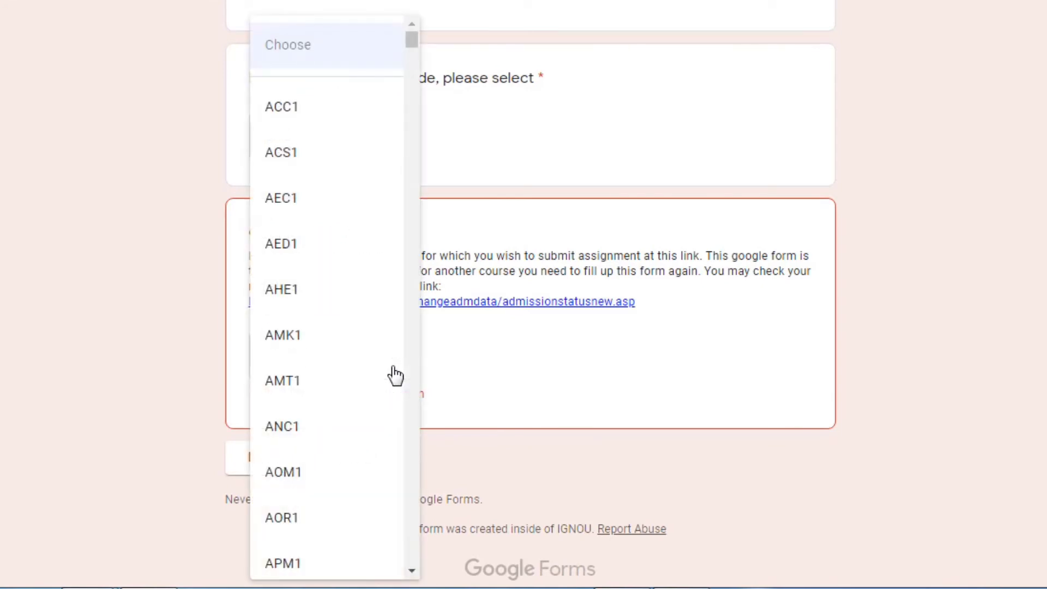
{"action": "scroll", "coordinate": [386, 354], "scroll_direction": "down", "scroll_amount": 10}
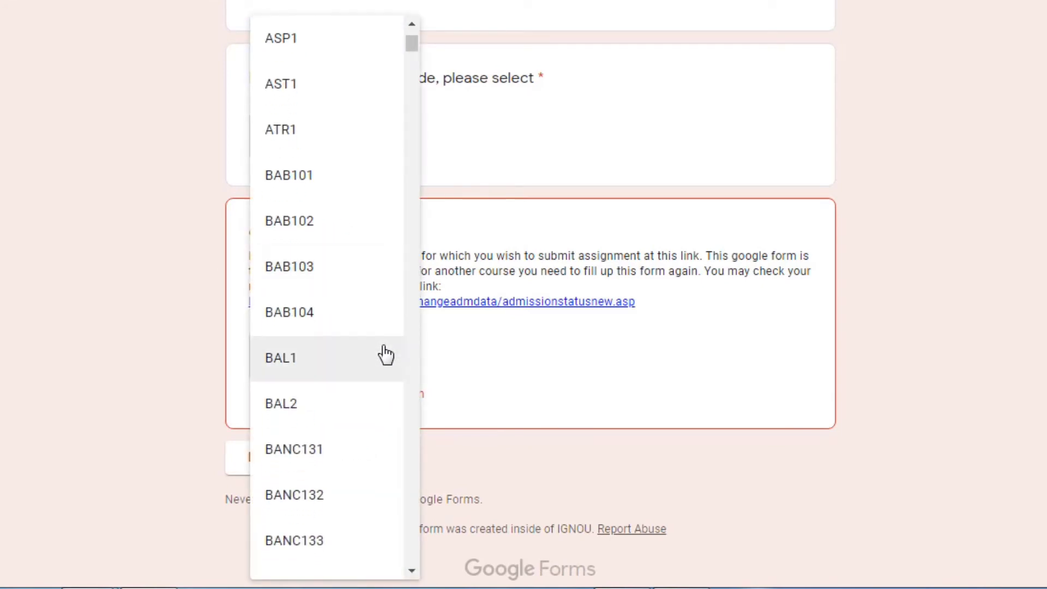
{"action": "scroll", "coordinate": [386, 355], "scroll_direction": "down", "scroll_amount": 9}
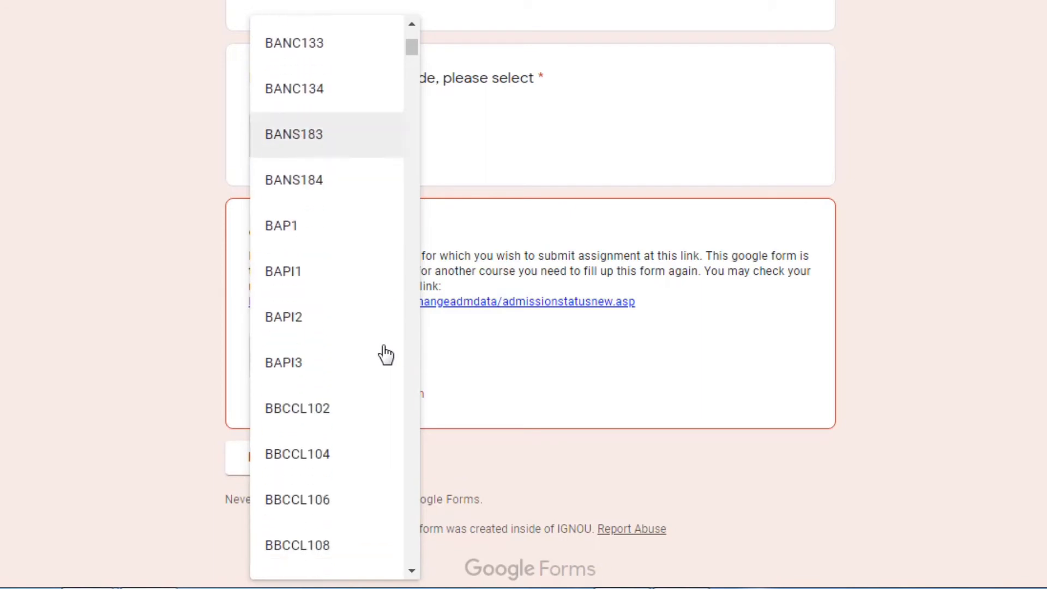
{"action": "scroll", "coordinate": [386, 355], "scroll_direction": "down", "scroll_amount": 7}
{"action": "scroll", "coordinate": [386, 354], "scroll_direction": "down", "scroll_amount": 12}
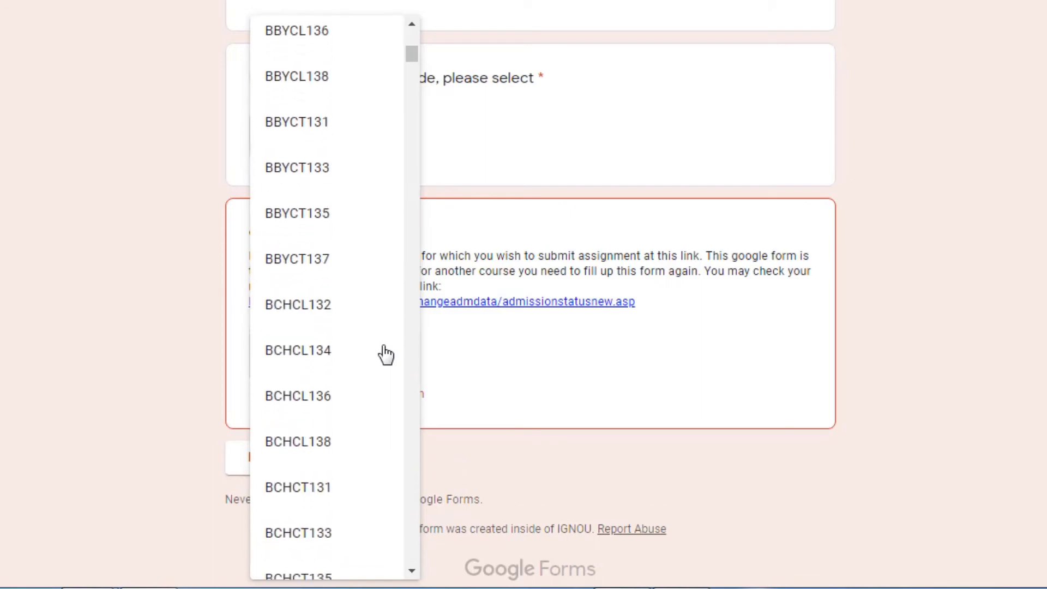
{"action": "scroll", "coordinate": [385, 355], "scroll_direction": "down", "scroll_amount": 20}
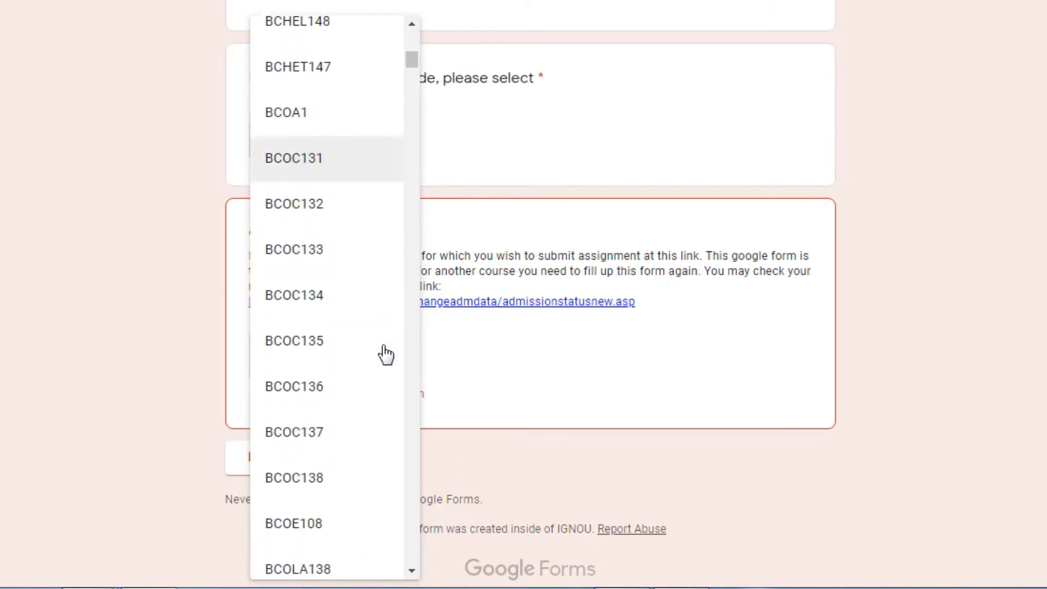
{"action": "scroll", "coordinate": [386, 354], "scroll_direction": "down", "scroll_amount": 18}
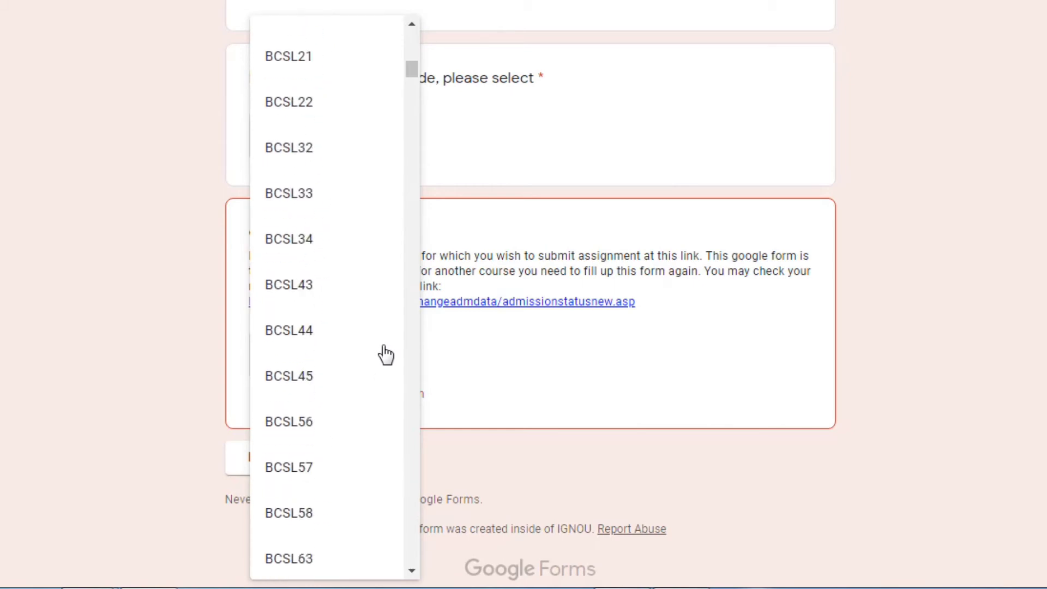
{"action": "scroll", "coordinate": [385, 355], "scroll_direction": "down", "scroll_amount": 1}
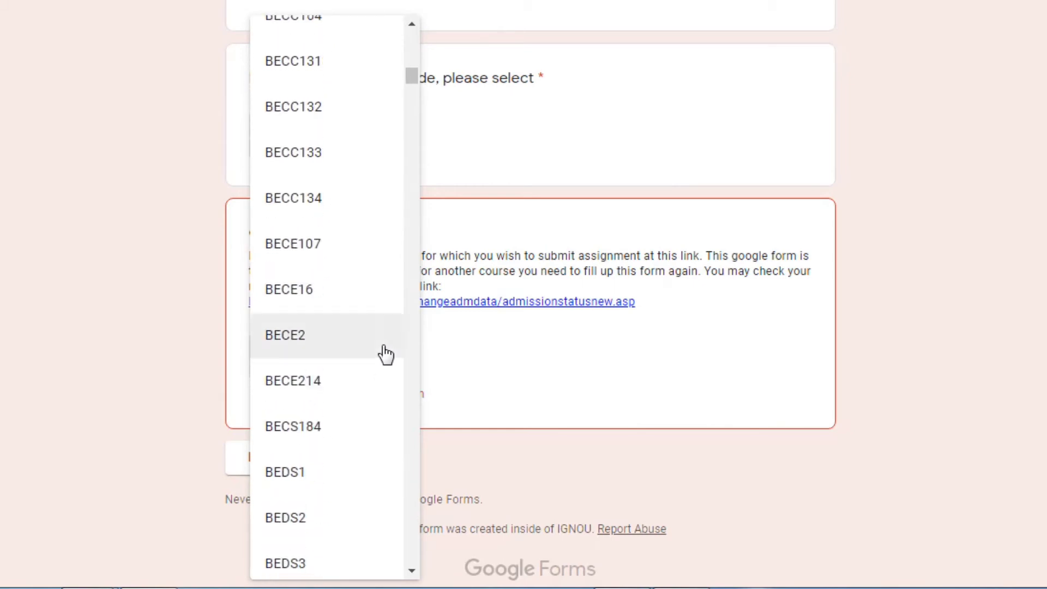
{"action": "scroll", "coordinate": [385, 355], "scroll_direction": "down", "scroll_amount": 5}
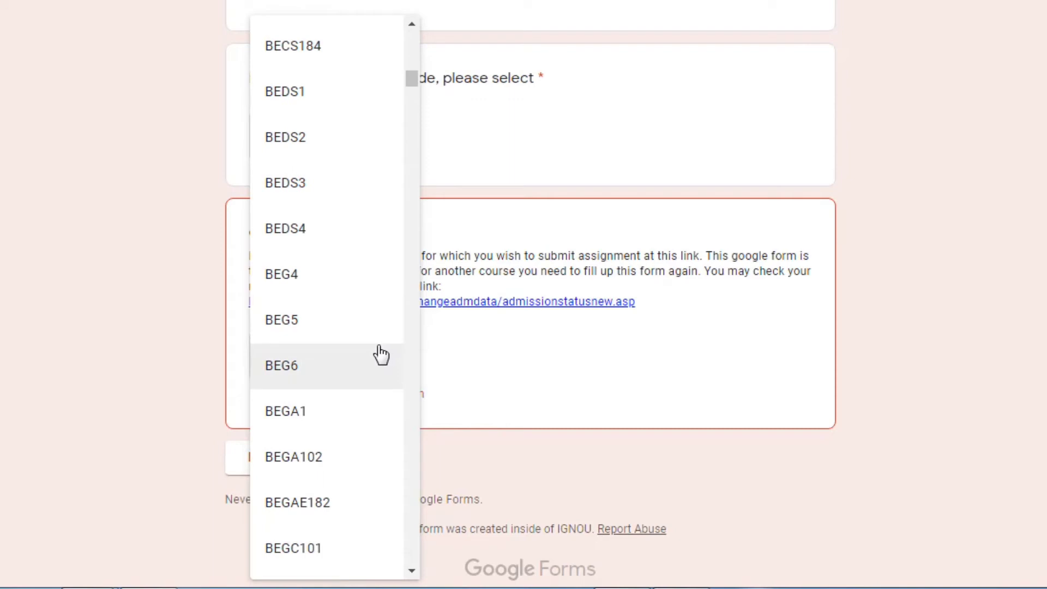
{"action": "scroll", "coordinate": [380, 355], "scroll_direction": "down", "scroll_amount": 2}
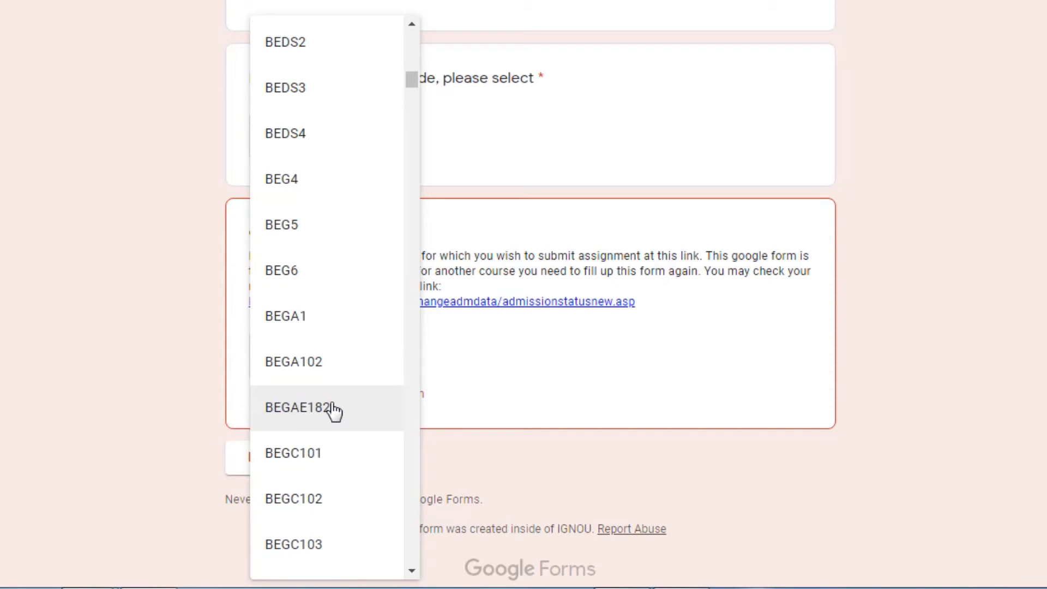
{"action": "left_click", "coordinate": [334, 410]}
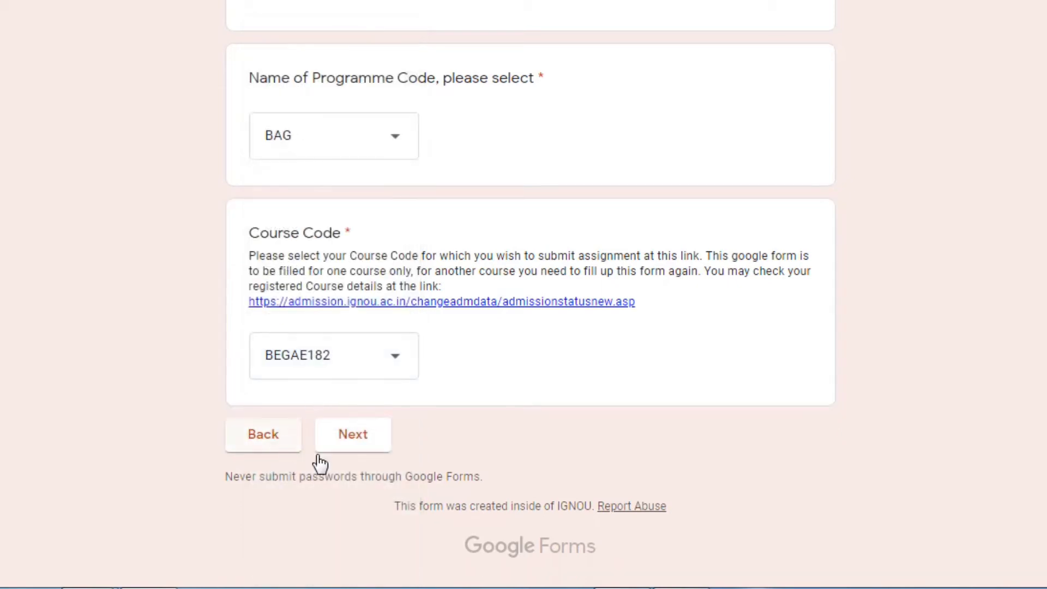
Move to the upload page and open the device file browser from the Insert file dialog
{"action": "left_click", "coordinate": [350, 441]}
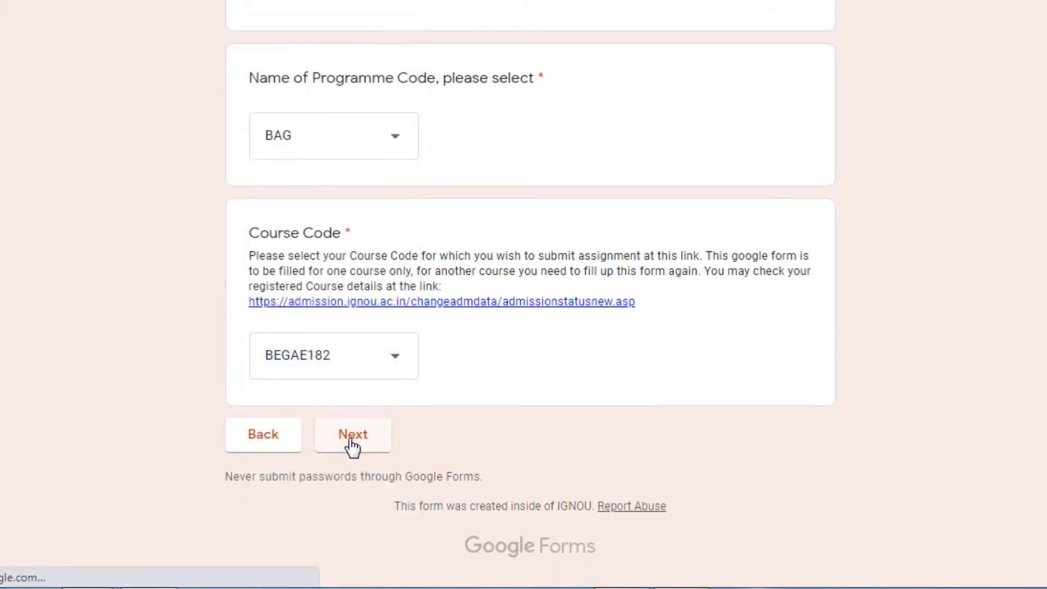
{"action": "scroll", "coordinate": [335, 372], "scroll_direction": "down", "scroll_amount": 7}
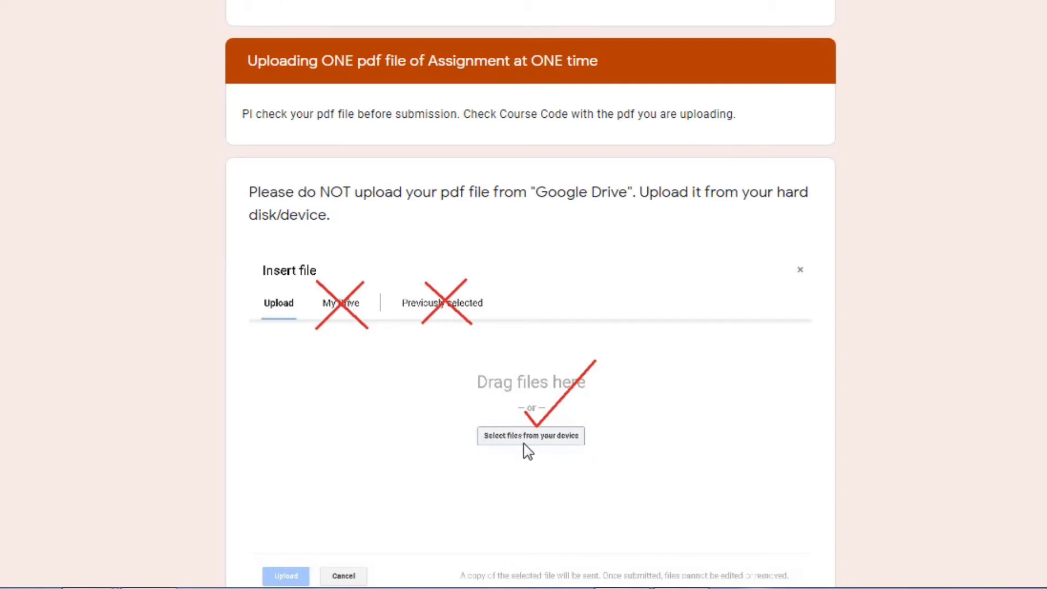
{"action": "scroll", "coordinate": [491, 362], "scroll_direction": "down", "scroll_amount": 7}
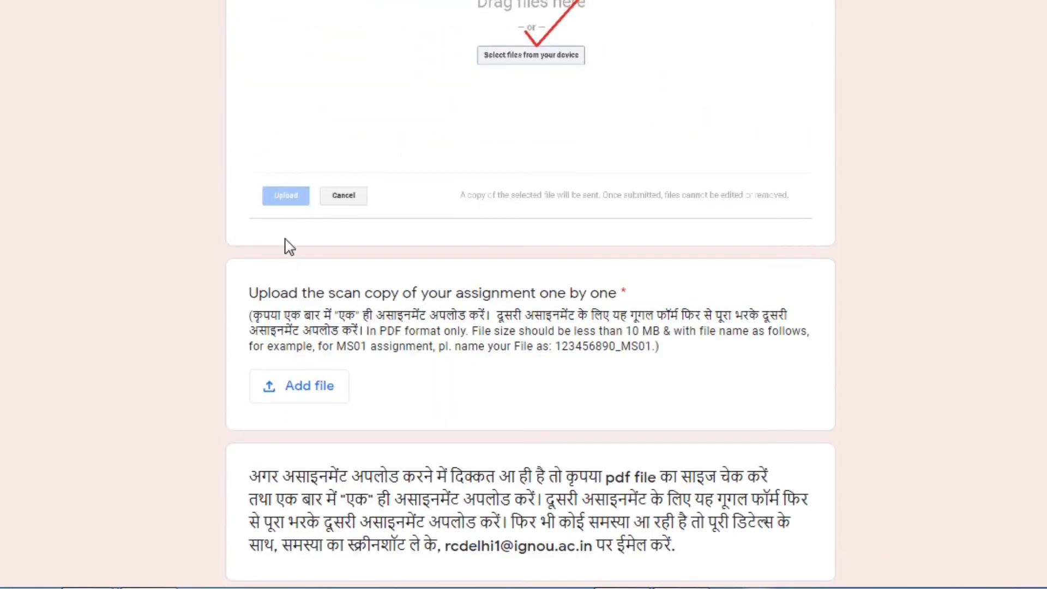
{"action": "left_click", "coordinate": [311, 389]}
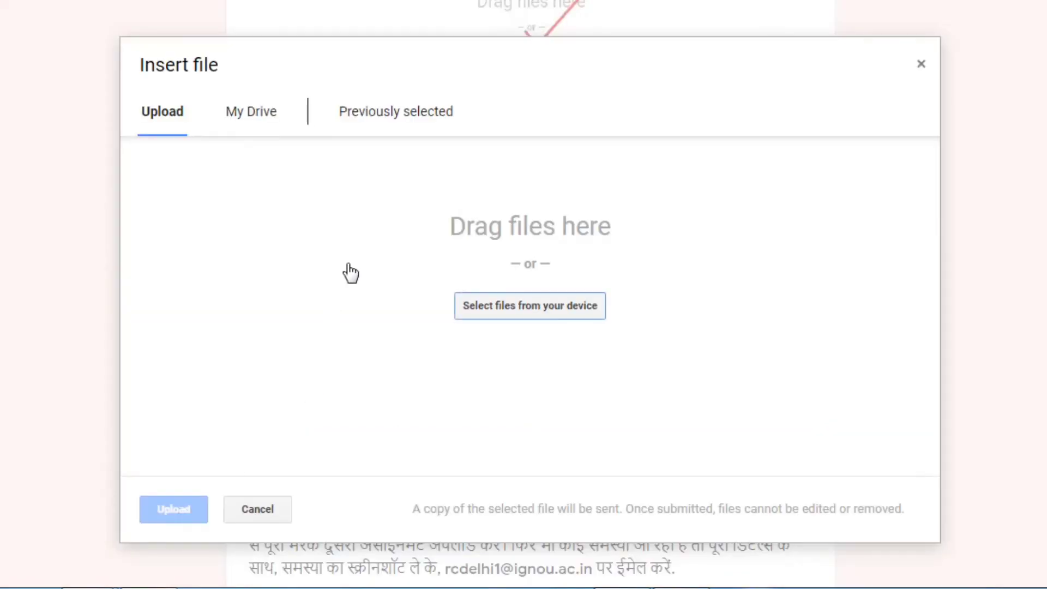
{"action": "left_click", "coordinate": [506, 313]}
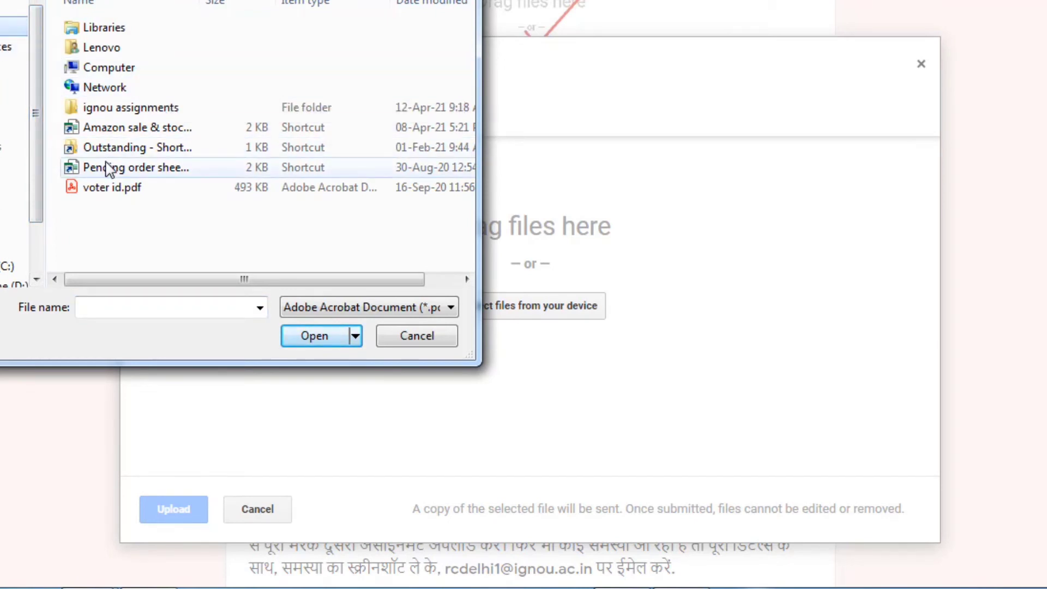
Attach BEGAE-182.pdf from the ignou assignments folder, which fails with 'Maximum file size exceeded'
{"action": "double_click", "coordinate": [106, 108]}
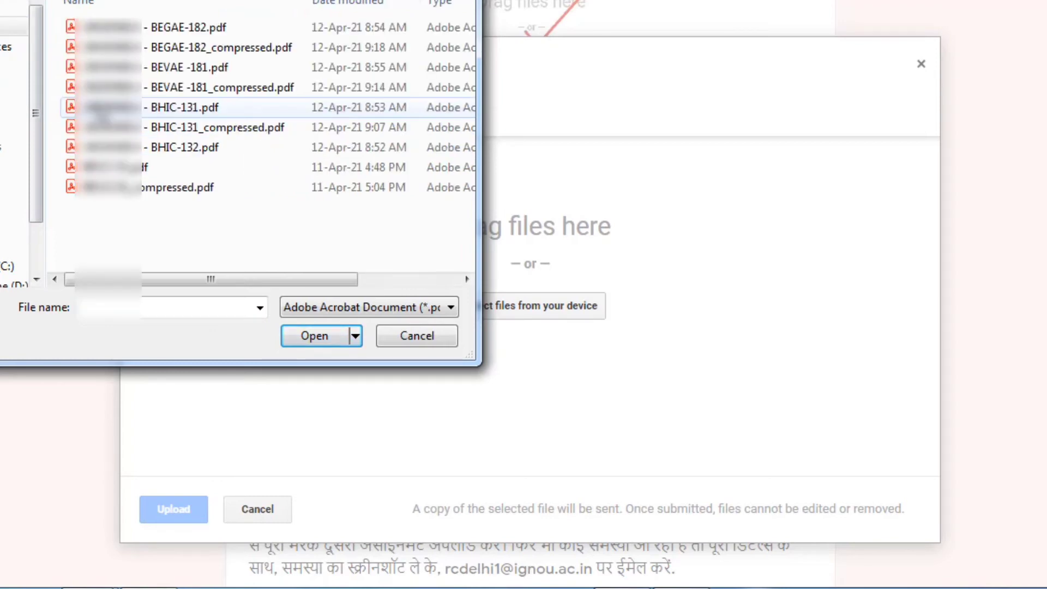
{"action": "left_click", "coordinate": [175, 34]}
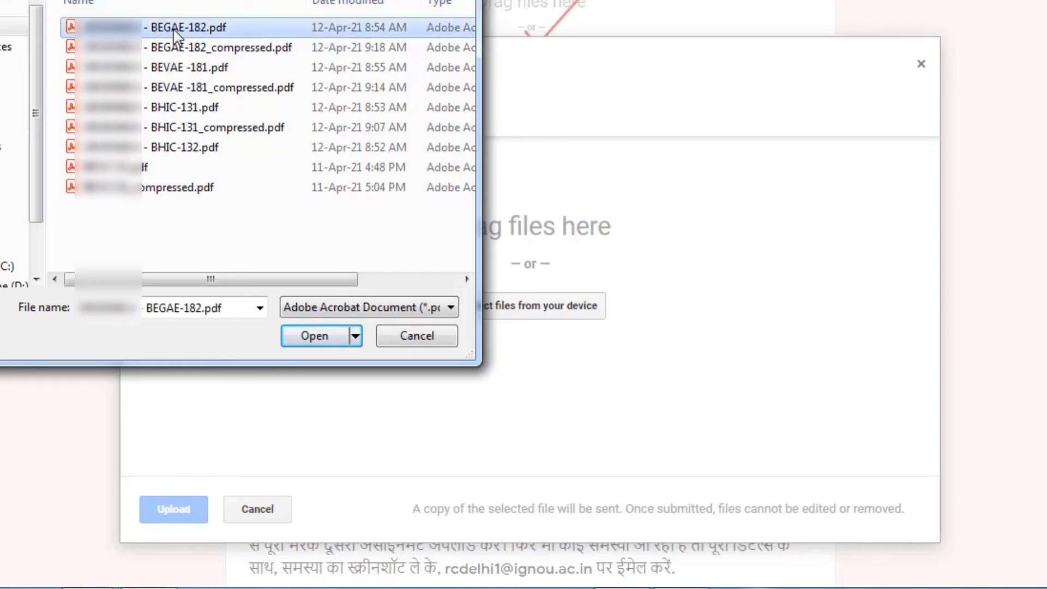
{"action": "left_click", "coordinate": [304, 338]}
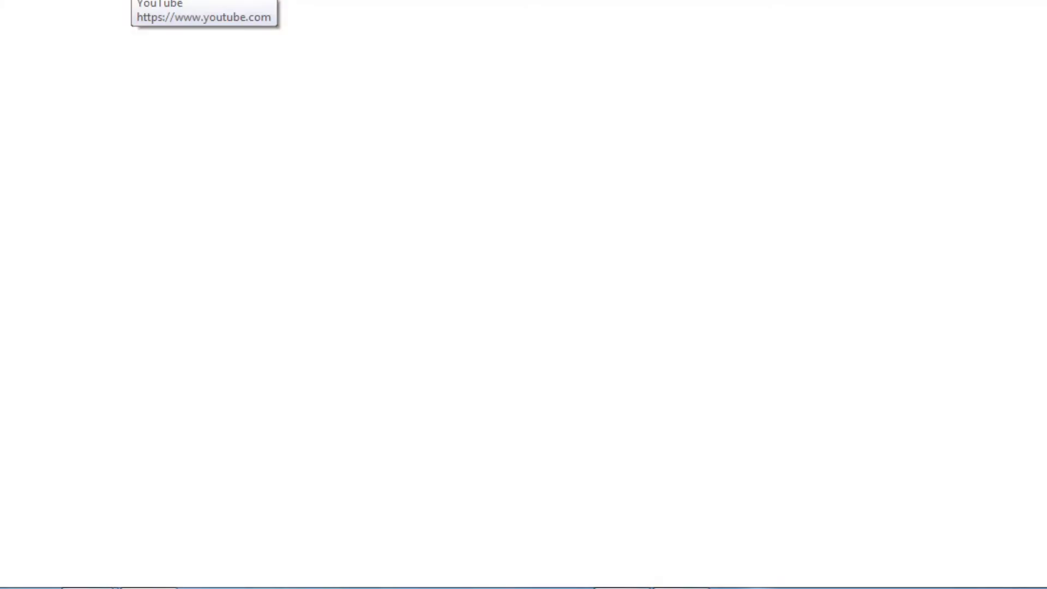
Search Google for 'i love pdf' and go to the iLovePDF website
{"action": "type", "text": "i love pd"}
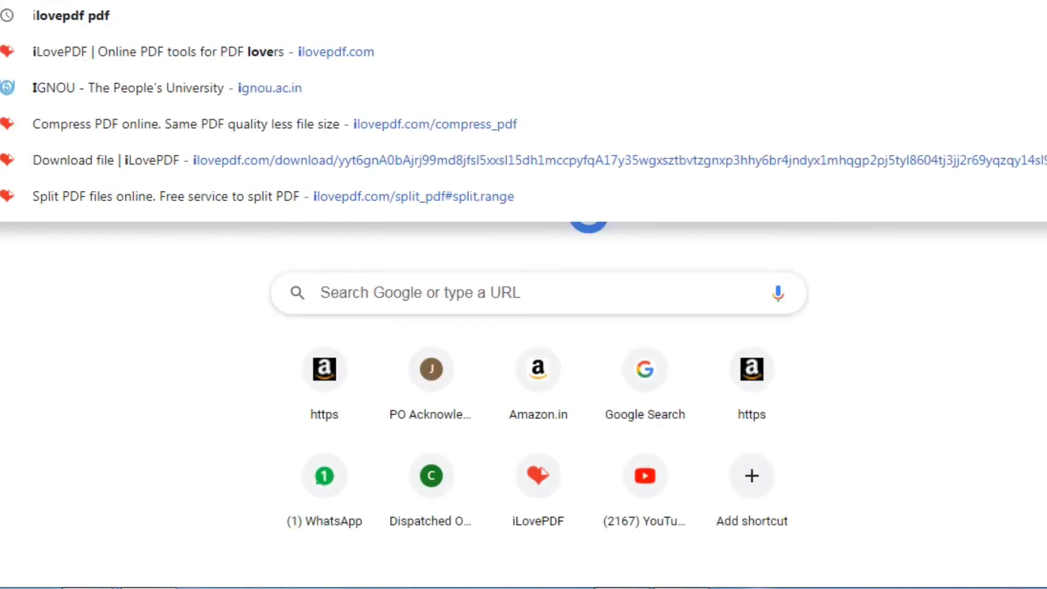
{"action": "type", "text": "f"}
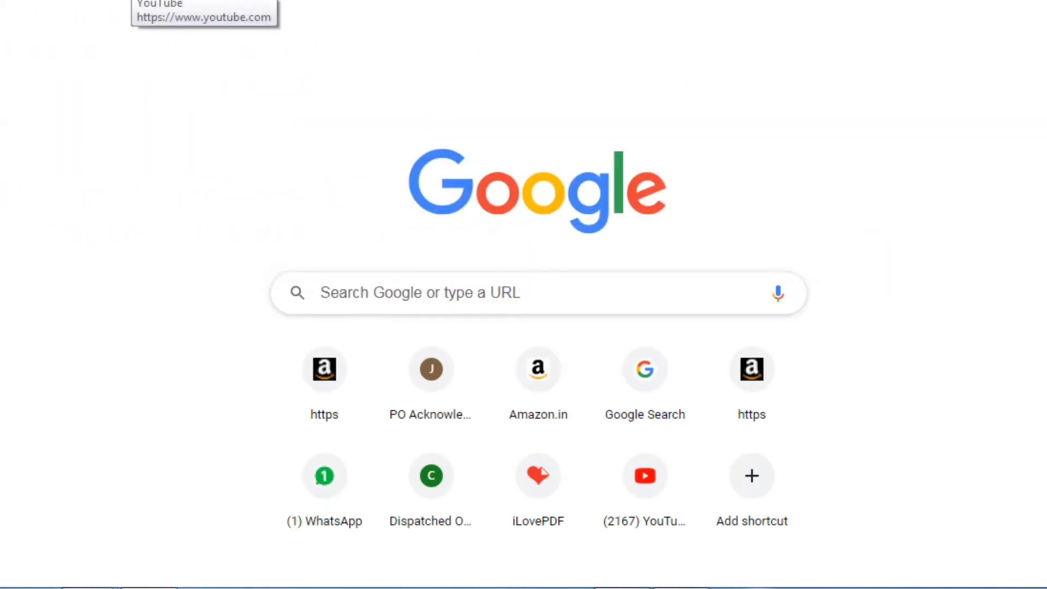
{"action": "left_click", "coordinate": [143, 204]}
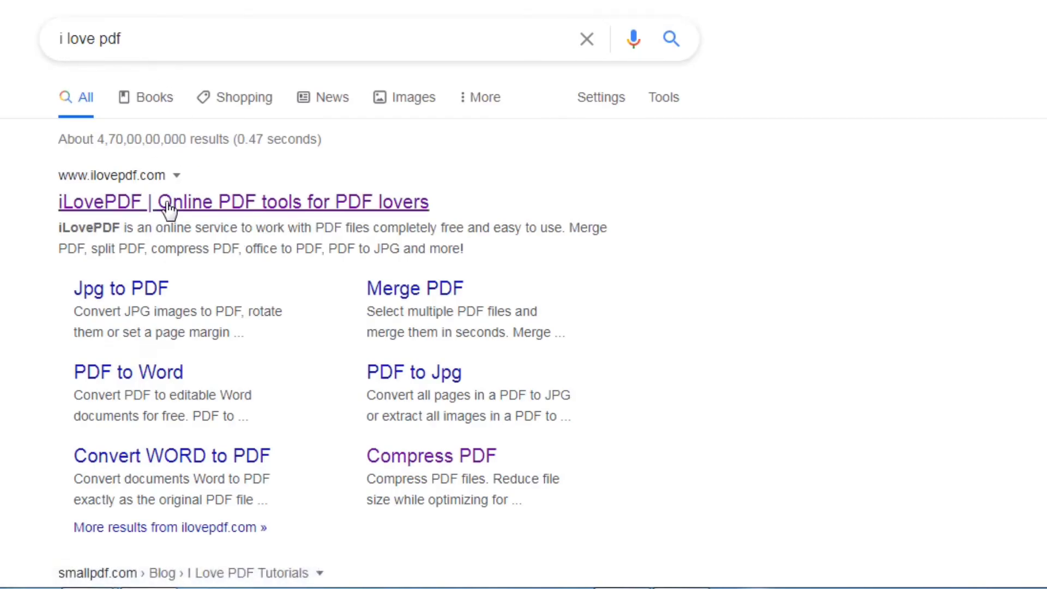
{"action": "left_click", "coordinate": [168, 204]}
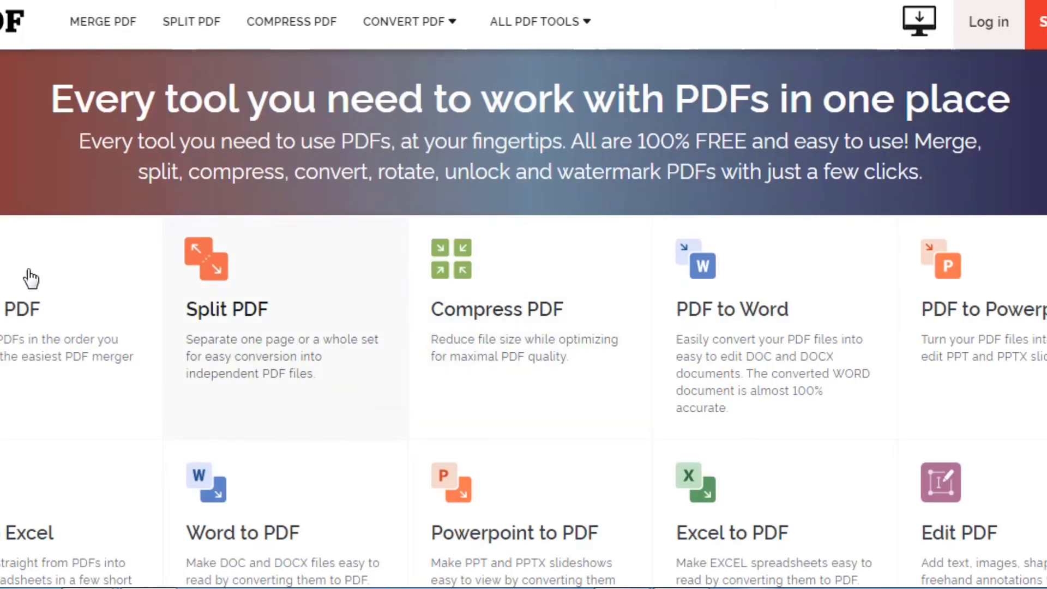
Compress BEGAE-182.pdf using iLovePDF's Compress PDF tool
{"action": "left_click", "coordinate": [492, 332]}
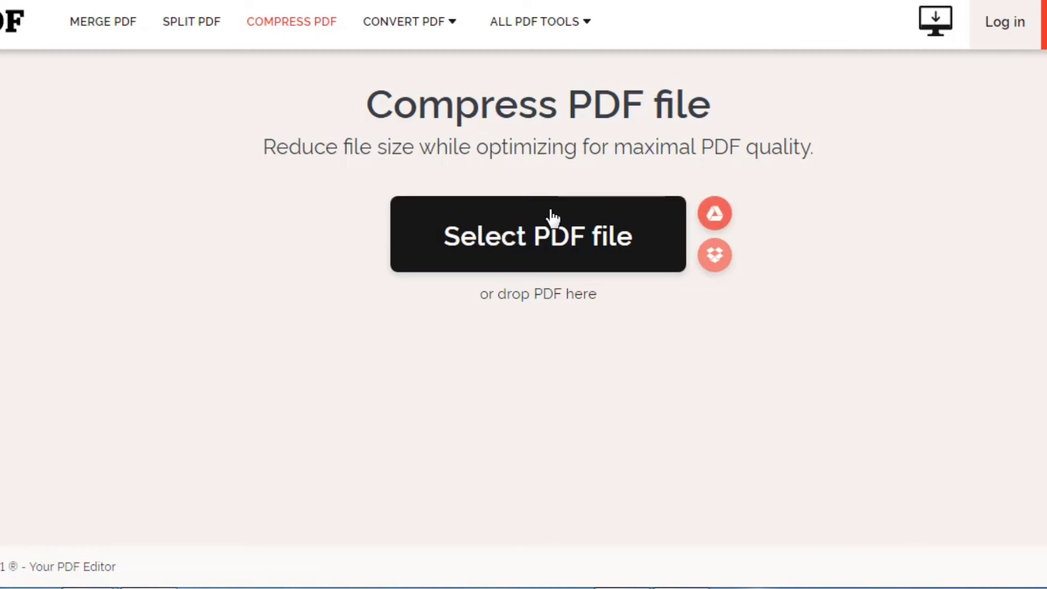
{"action": "left_click", "coordinate": [552, 216]}
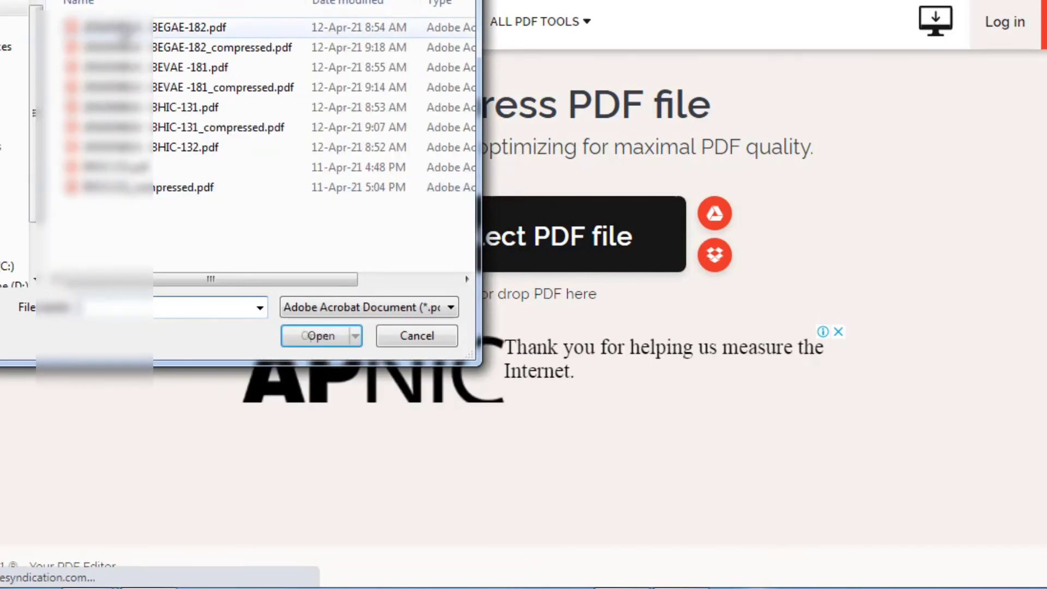
{"action": "left_click", "coordinate": [124, 30]}
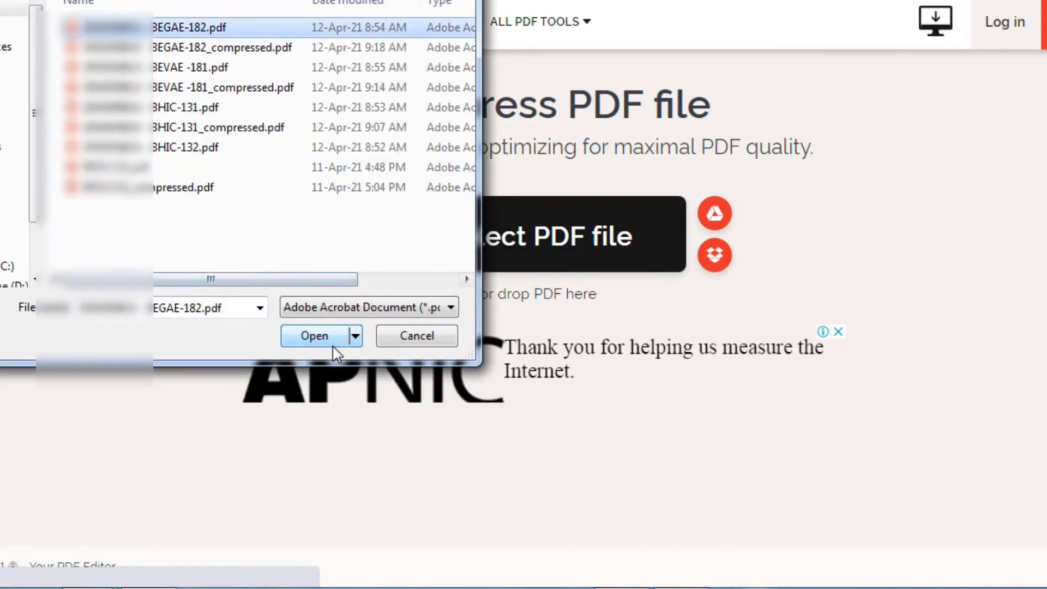
{"action": "left_click", "coordinate": [309, 336]}
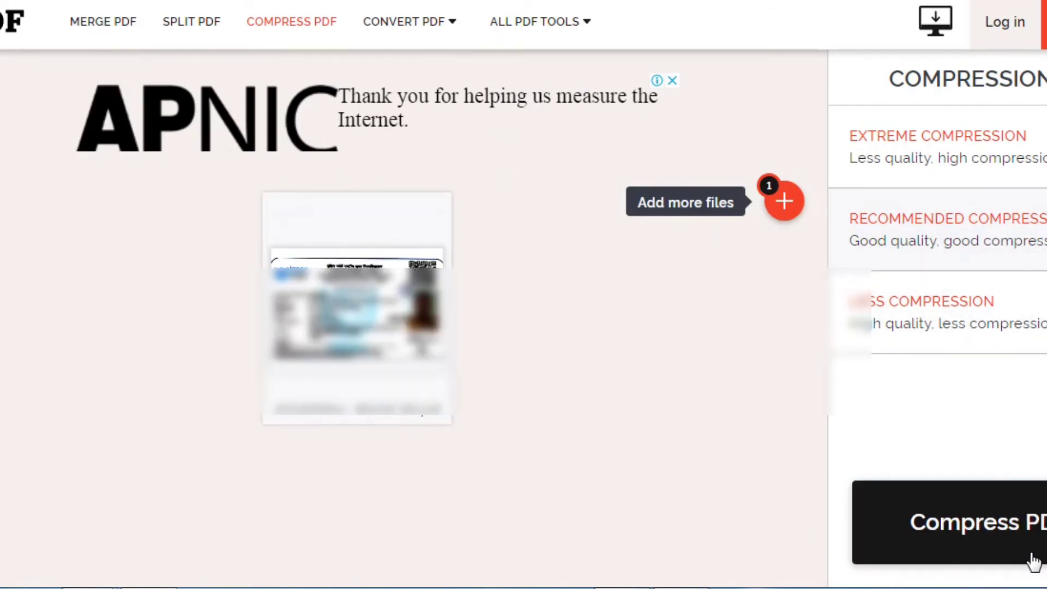
{"action": "left_click", "coordinate": [998, 542]}
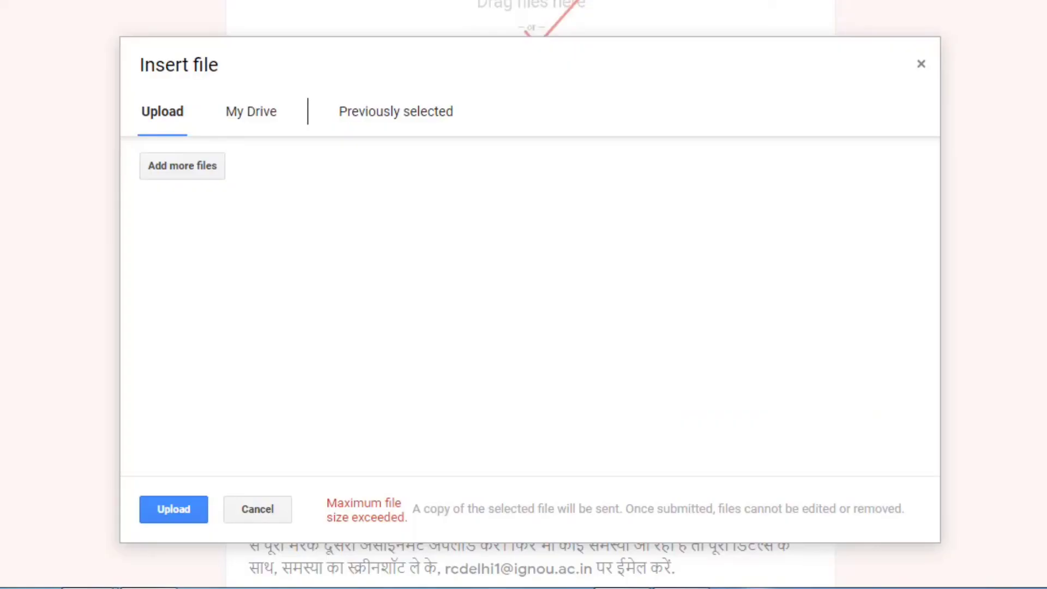
Replace the rejected file with the 5.08 MB BEGAE-182_compressed.pdf in the upload dialog
{"action": "left_click", "coordinate": [183, 512]}
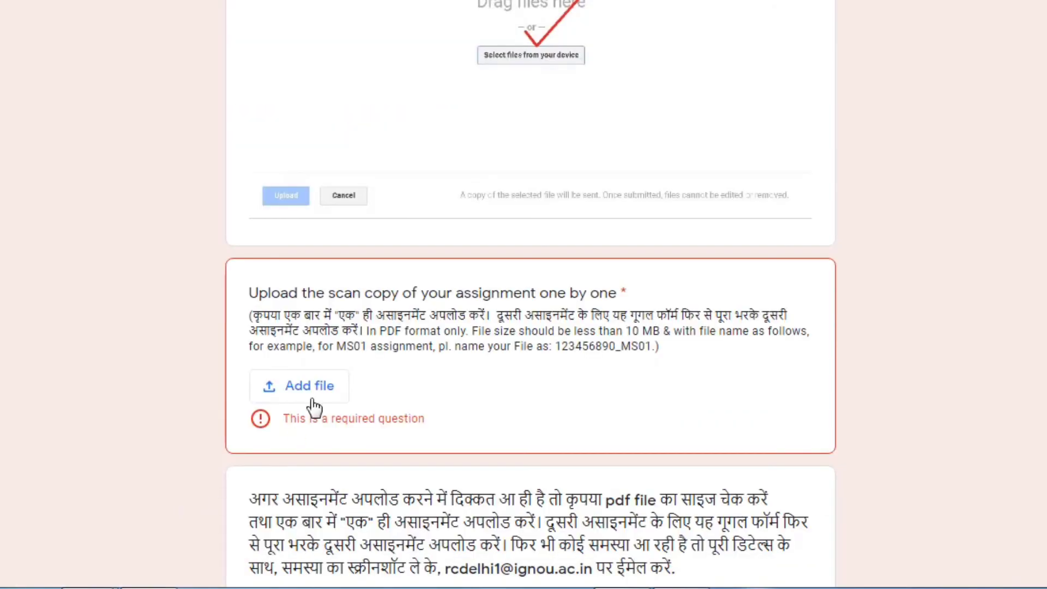
{"action": "left_click", "coordinate": [307, 399]}
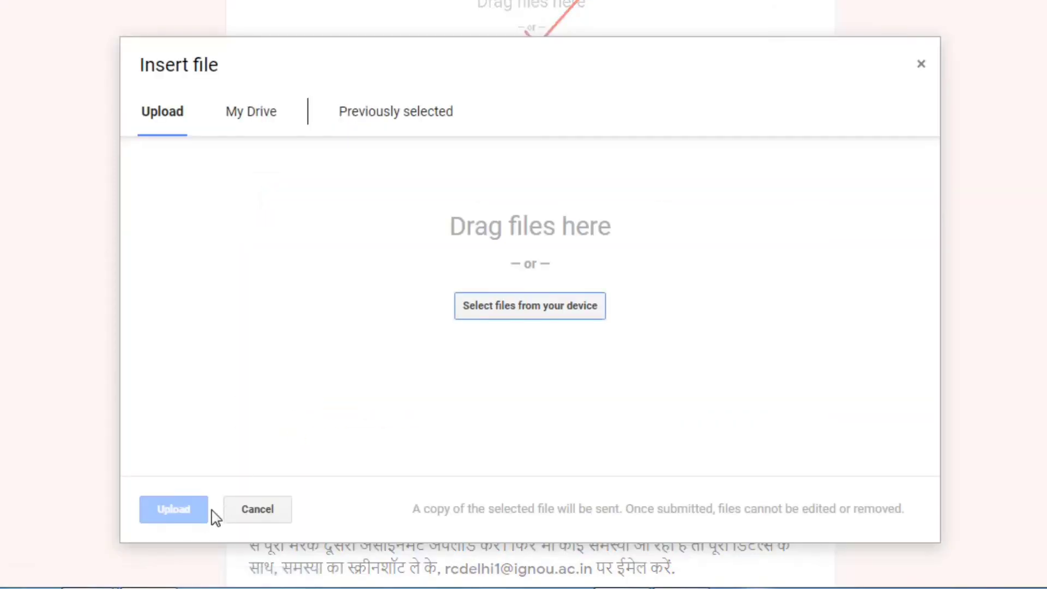
{"action": "left_click", "coordinate": [492, 316]}
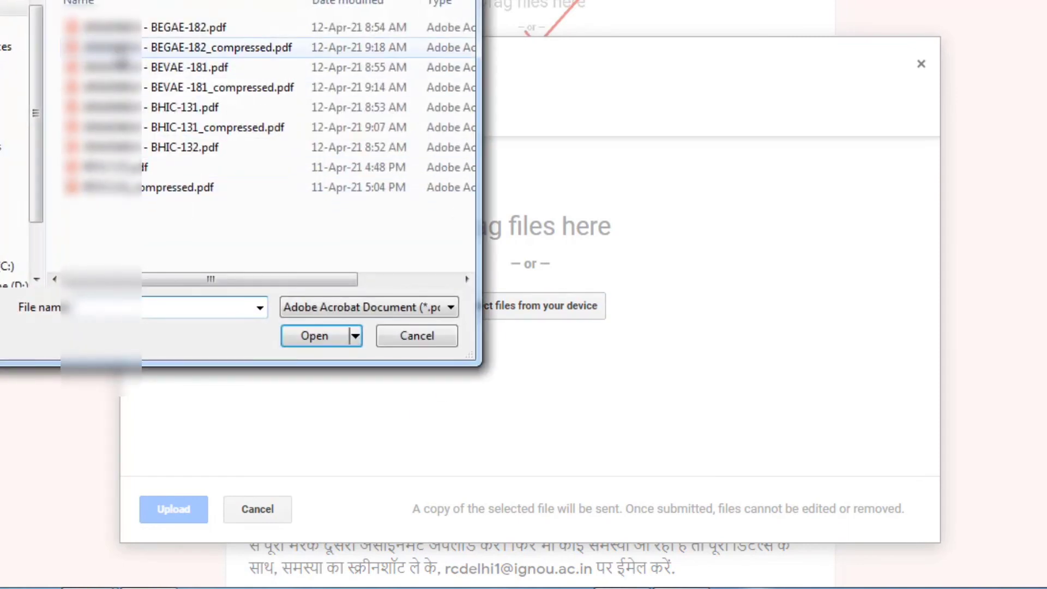
{"action": "left_click", "coordinate": [209, 54]}
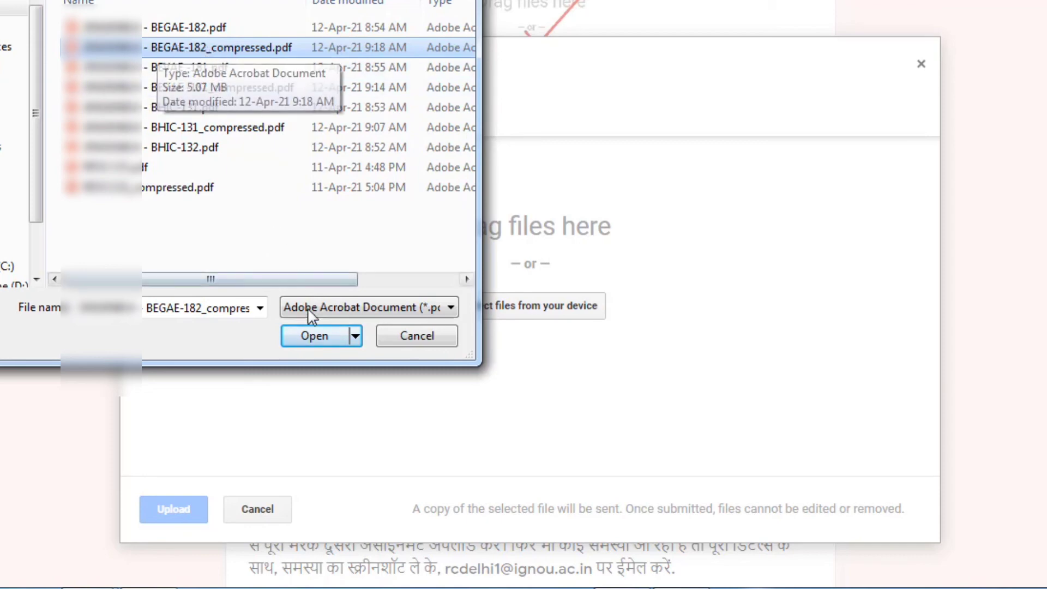
{"action": "left_click", "coordinate": [311, 339]}
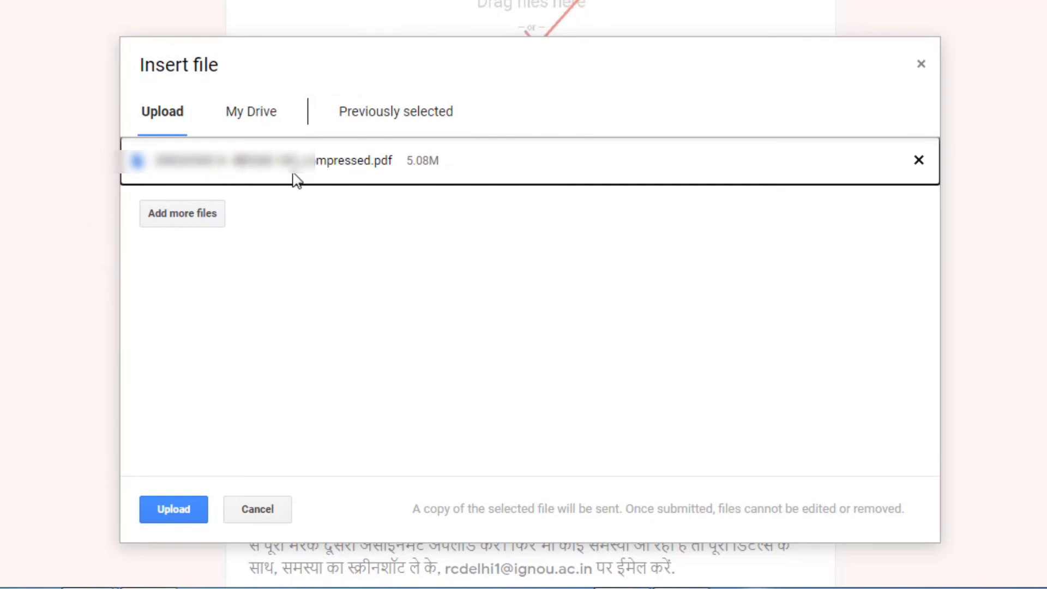
Upload the compressed BEGAE-182 assignment PDF as the scan-copy answer
{"action": "left_click", "coordinate": [180, 511]}
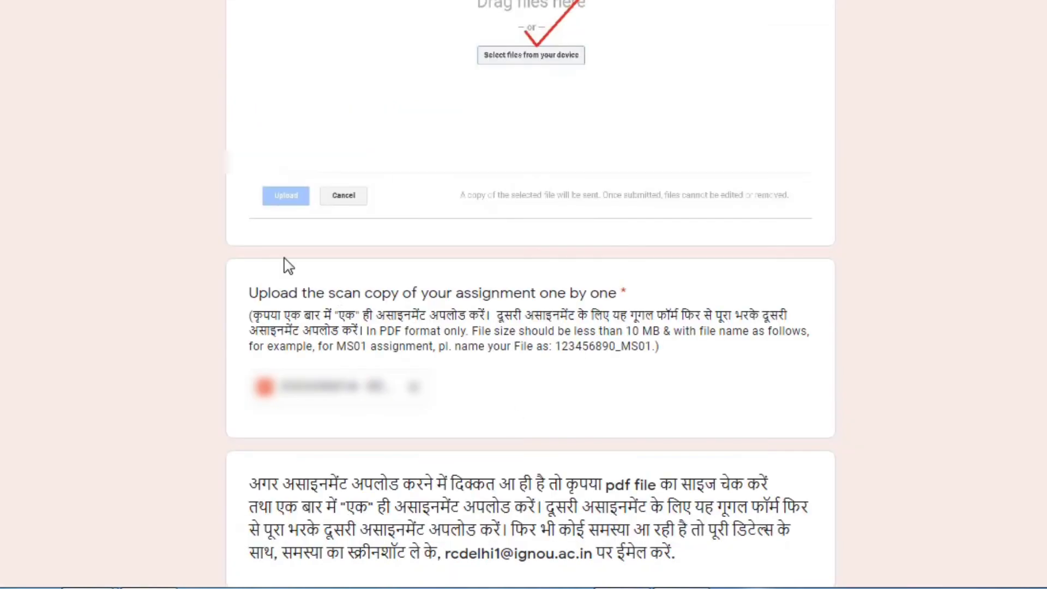
{"action": "scroll", "coordinate": [327, 284], "scroll_direction": "down", "scroll_amount": 8}
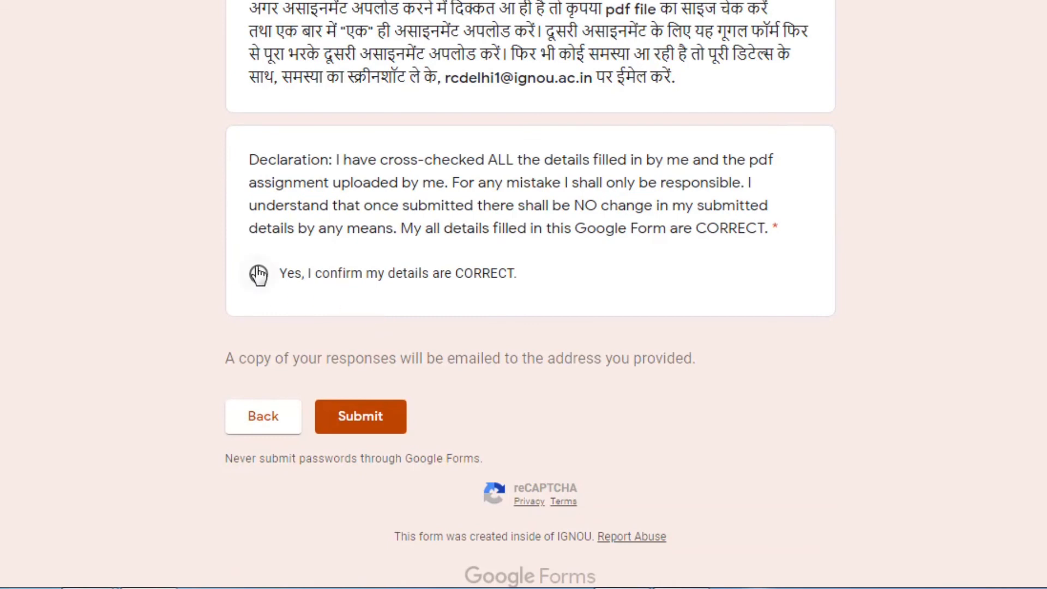
Confirm 'Yes, I confirm my details are CORRECT.', submit the form, and view the Gmail confirmation email
{"action": "left_click", "coordinate": [258, 275]}
{"action": "left_click", "coordinate": [366, 424]}
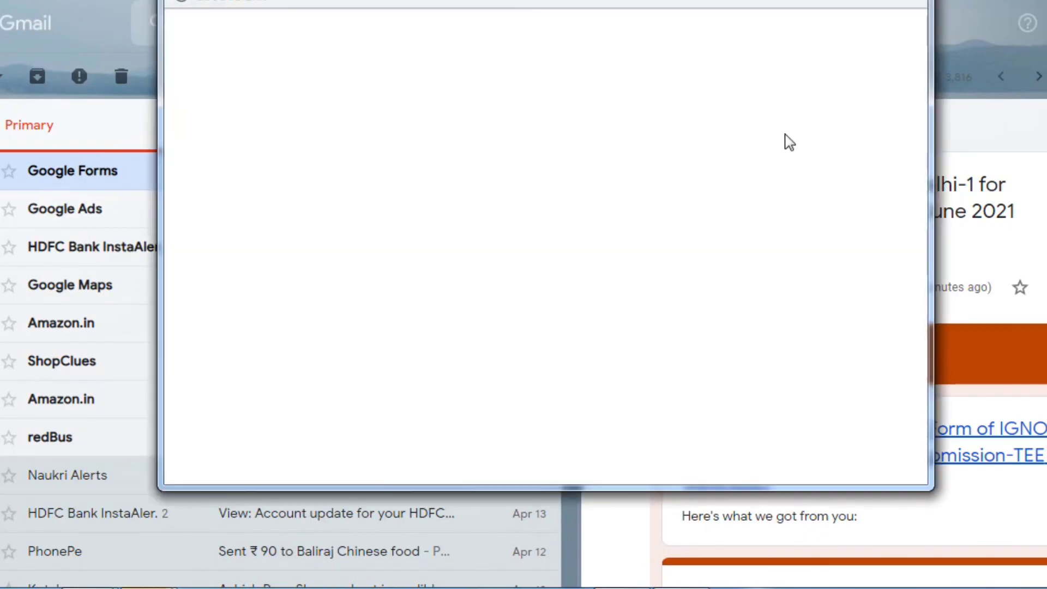
{"action": "left_click_drag", "start_coordinate": [424, 0], "coordinate": [263, 14]}
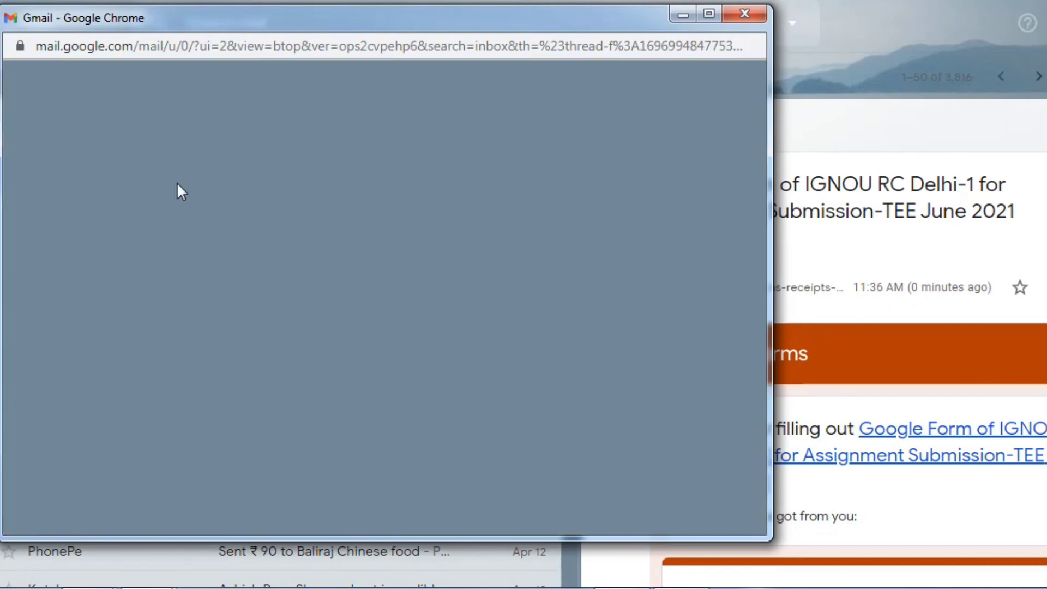